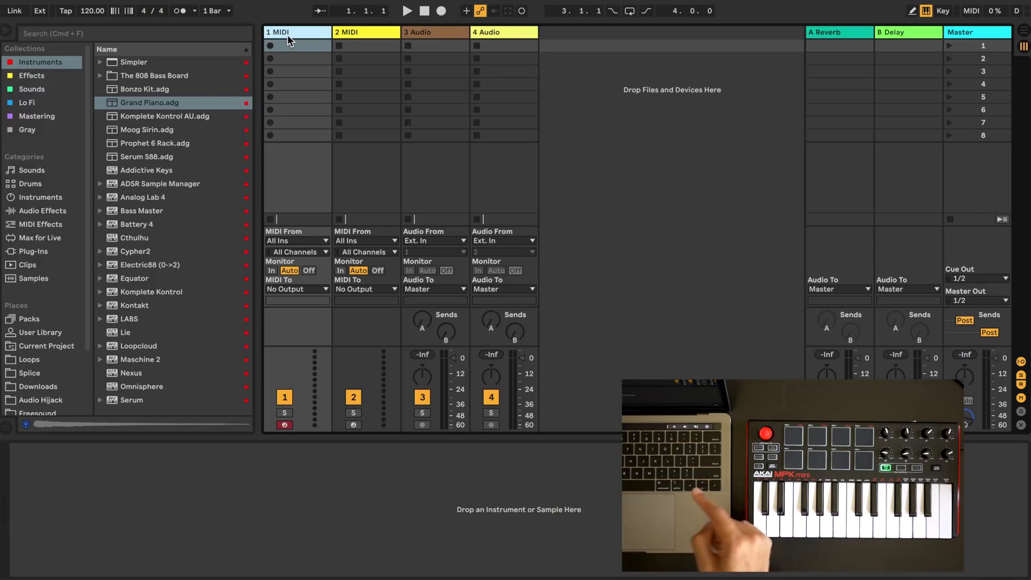
# In Link/MIDI preferences, make MPK mini Control Surface 1 with MPK Mini Mk II as its input
pyautogui.press('super+comma')
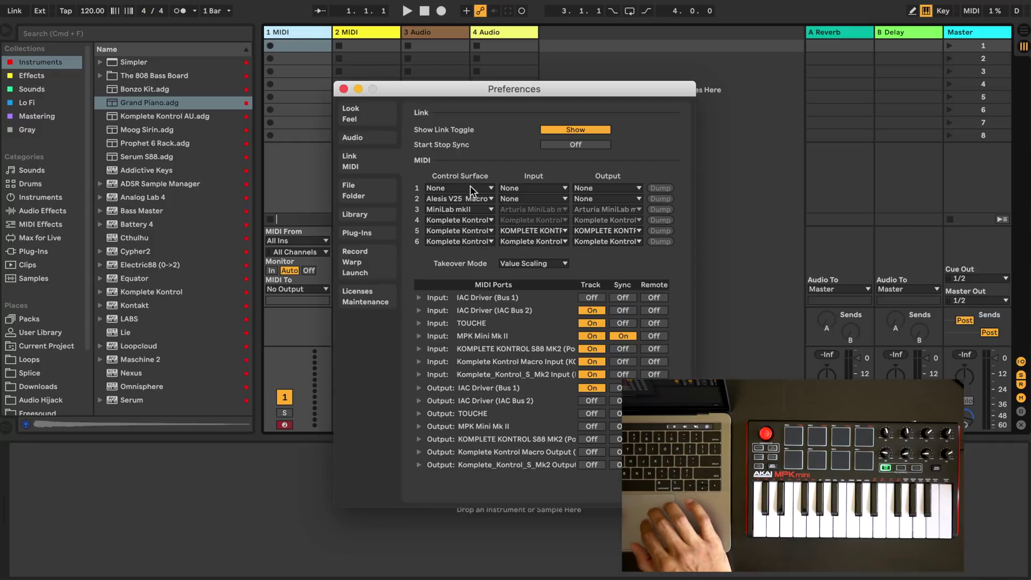
pyautogui.click(473, 187)
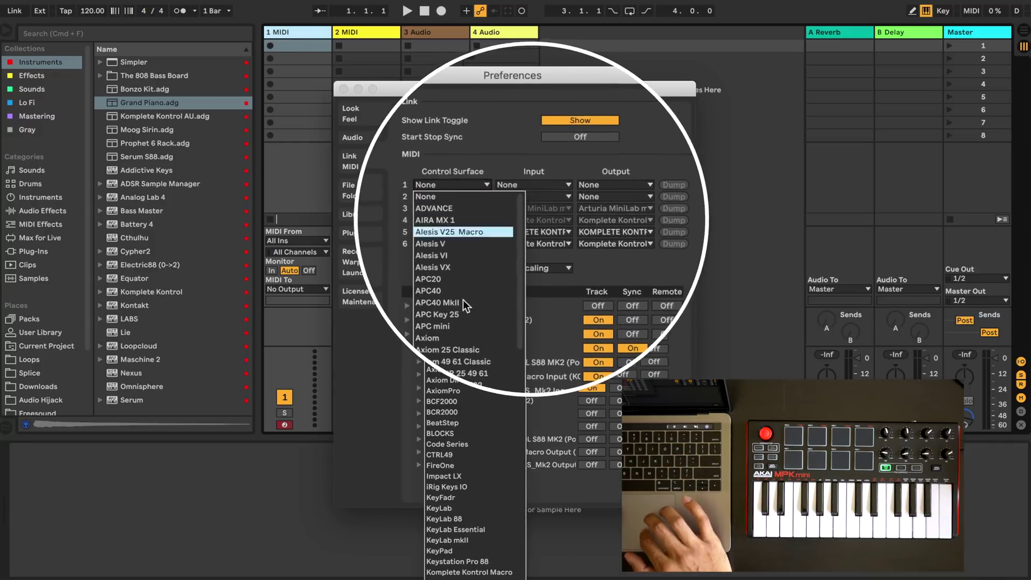
pyautogui.scroll(-15, 463, 322)
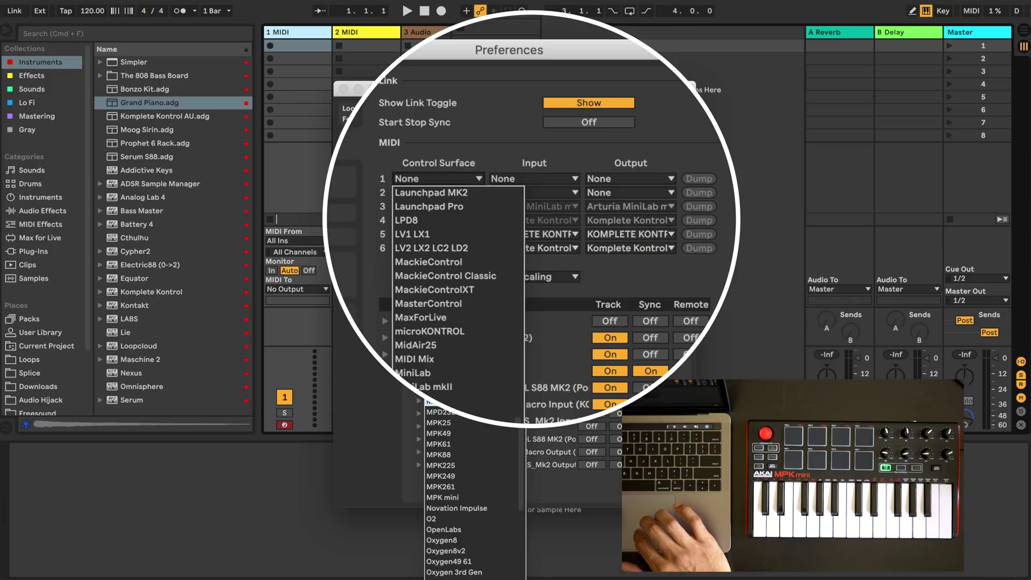
pyautogui.click(468, 498)
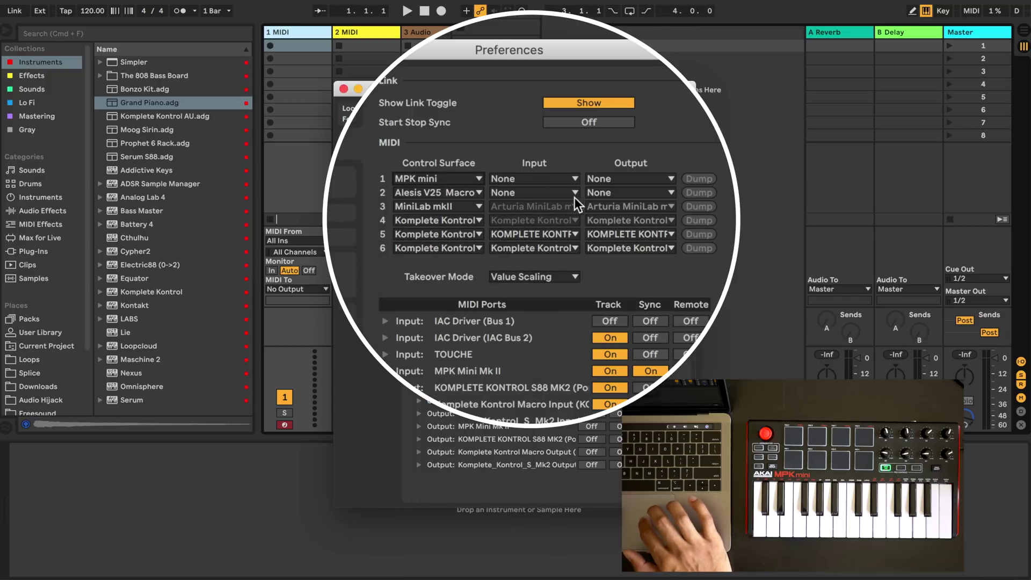
pyautogui.click(548, 177)
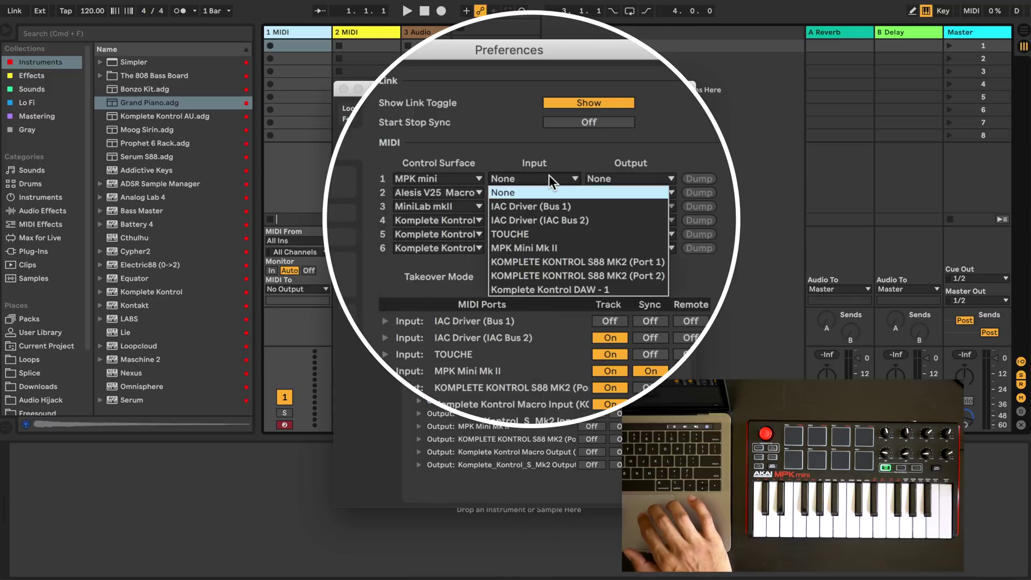
pyautogui.click(556, 249)
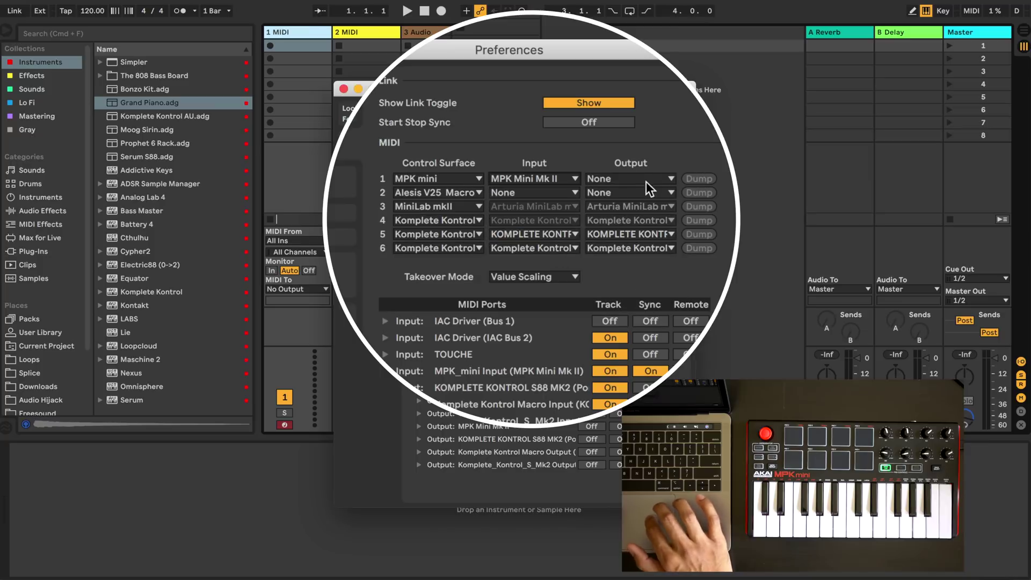
pyautogui.click(642, 181)
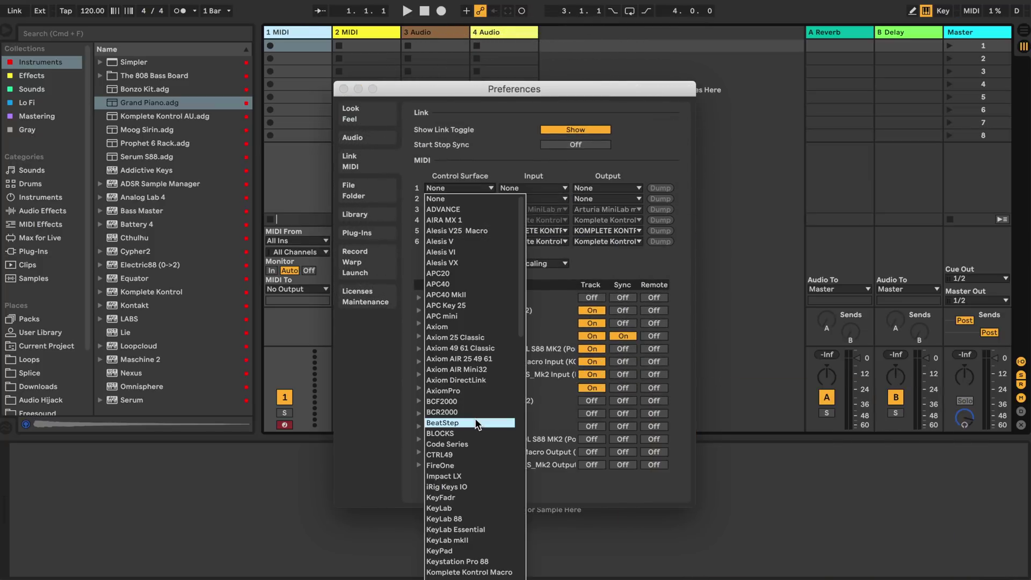
pyautogui.scroll(-10, 473, 419)
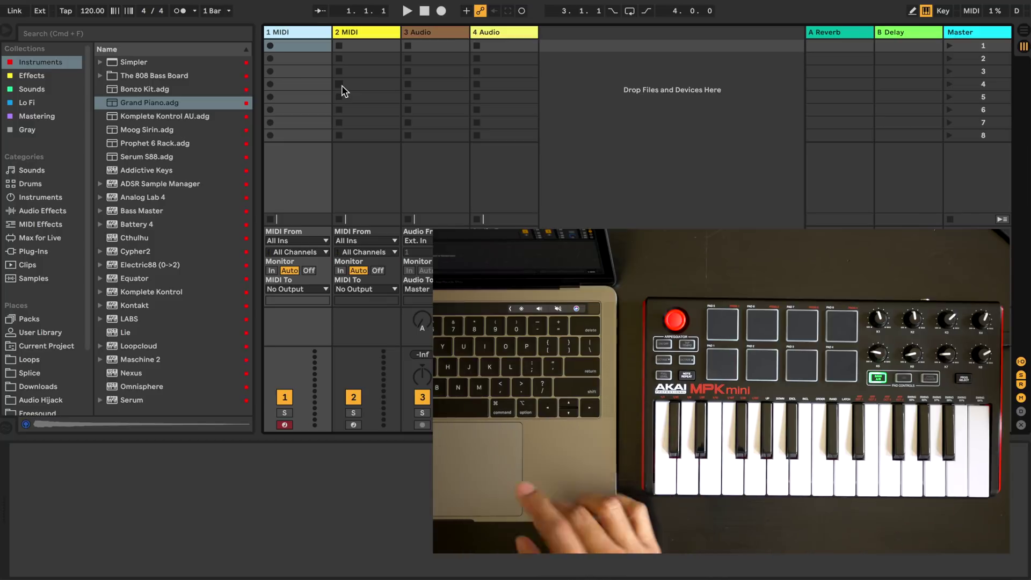
pyautogui.doubleClick(197, 104)
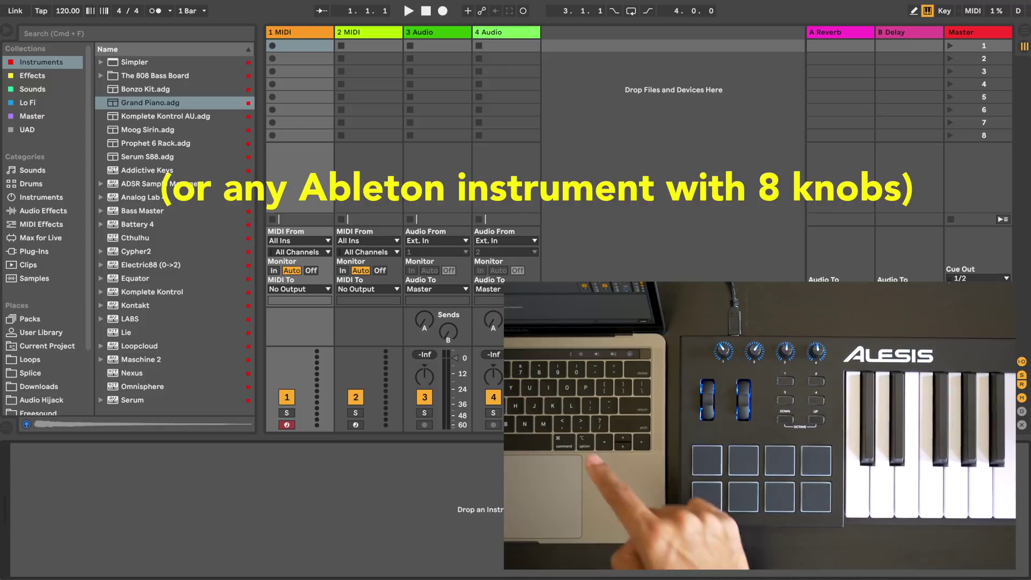
pyautogui.doubleClick(193, 104)
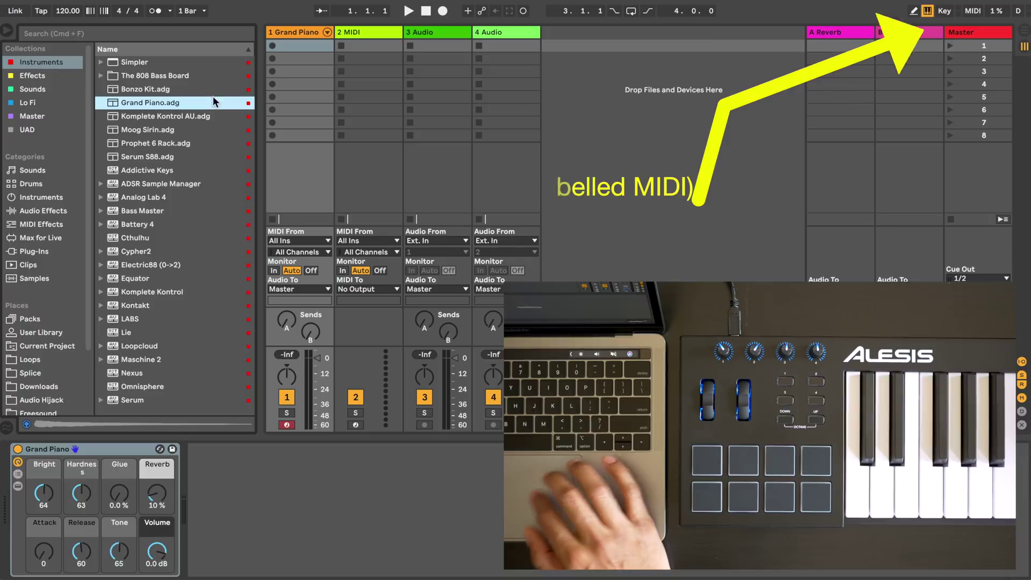
# MIDI-map Grand Piano's Bright, Hardness, Glue and Reverb macros to hardware knobs (CCs 74, 21, 22, 23)
pyautogui.click(973, 11)
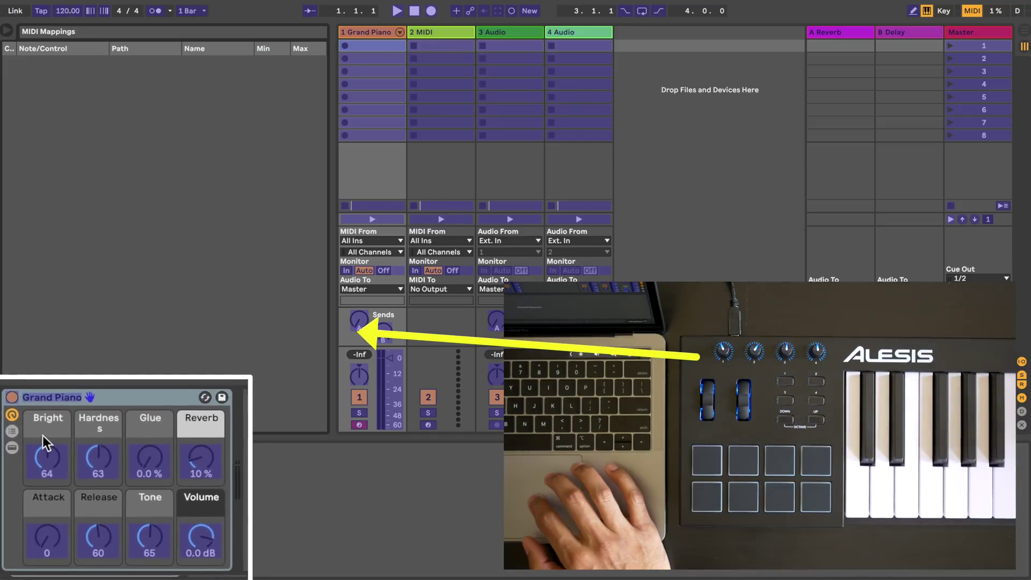
pyautogui.click(47, 445)
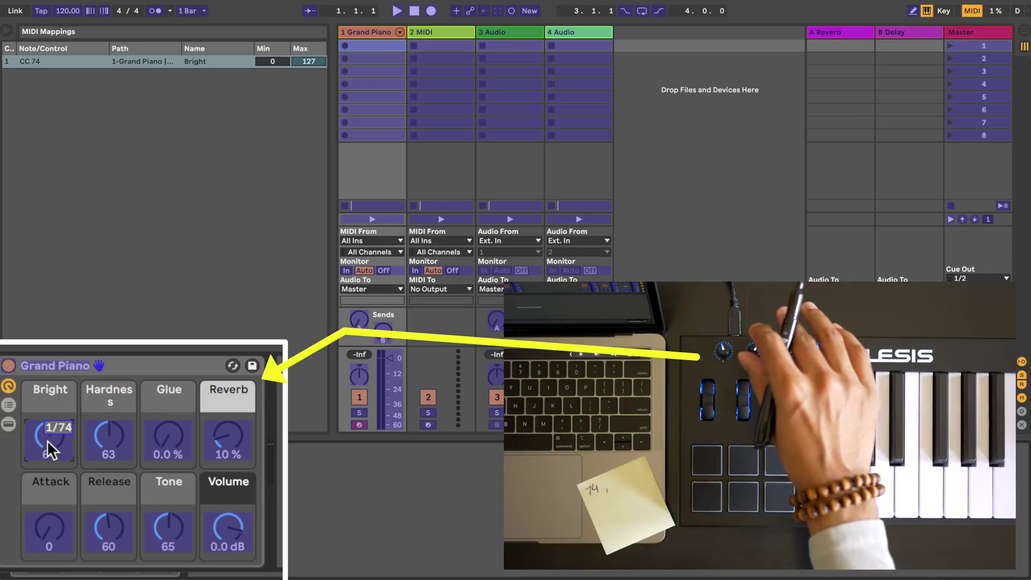
pyautogui.click(113, 438)
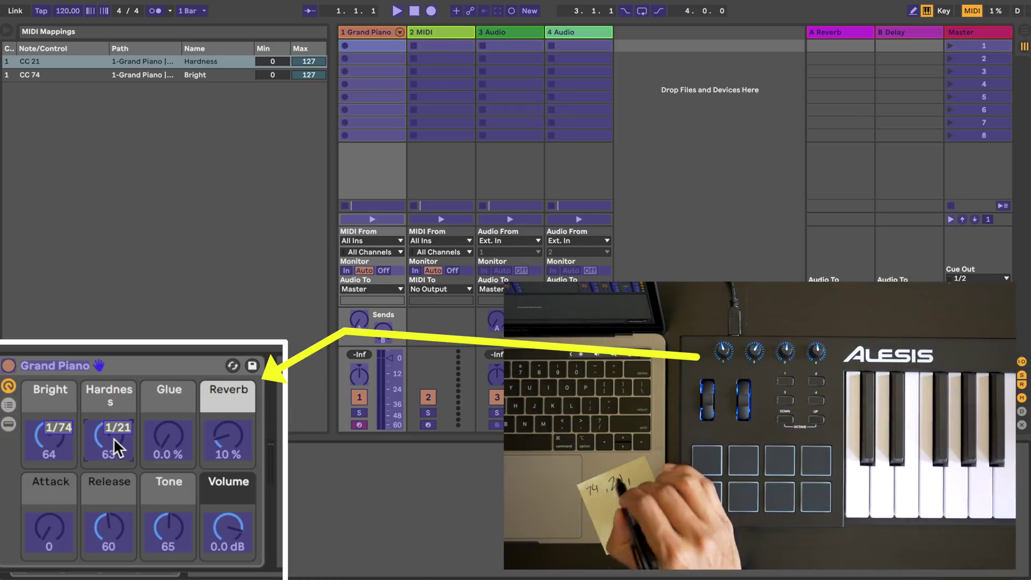
pyautogui.click(183, 431)
pyautogui.click(240, 427)
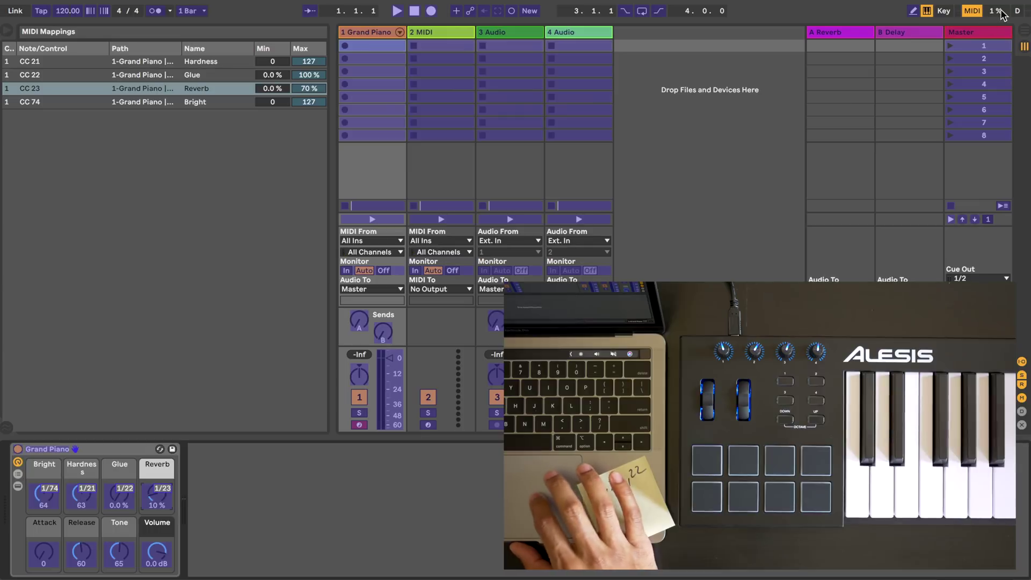
pyautogui.click(974, 12)
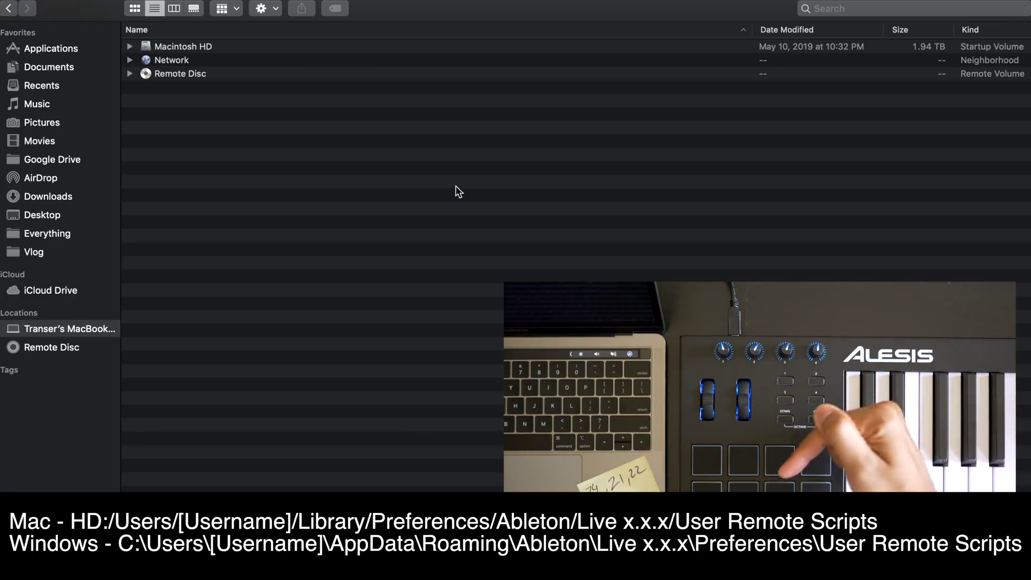
# Go to ~/Library/, then open Preferences > Ableton > Live 10.1 > User Remote Scripts
pyautogui.click(174, 6)
pyautogui.click(204, 235)
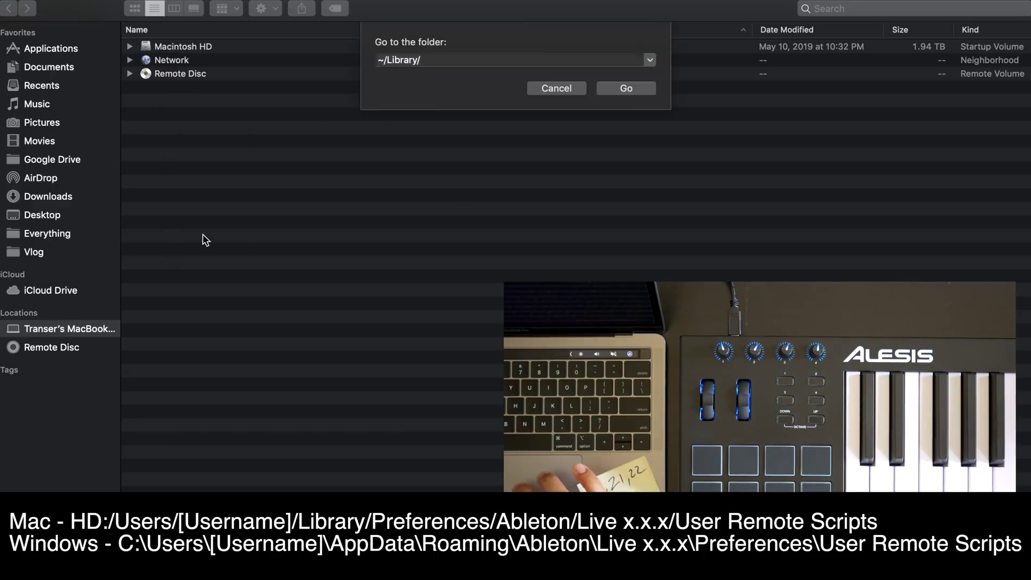
pyautogui.press('Return')
pyautogui.scroll(10, 466, 250)
pyautogui.scroll(-10, 411, 239)
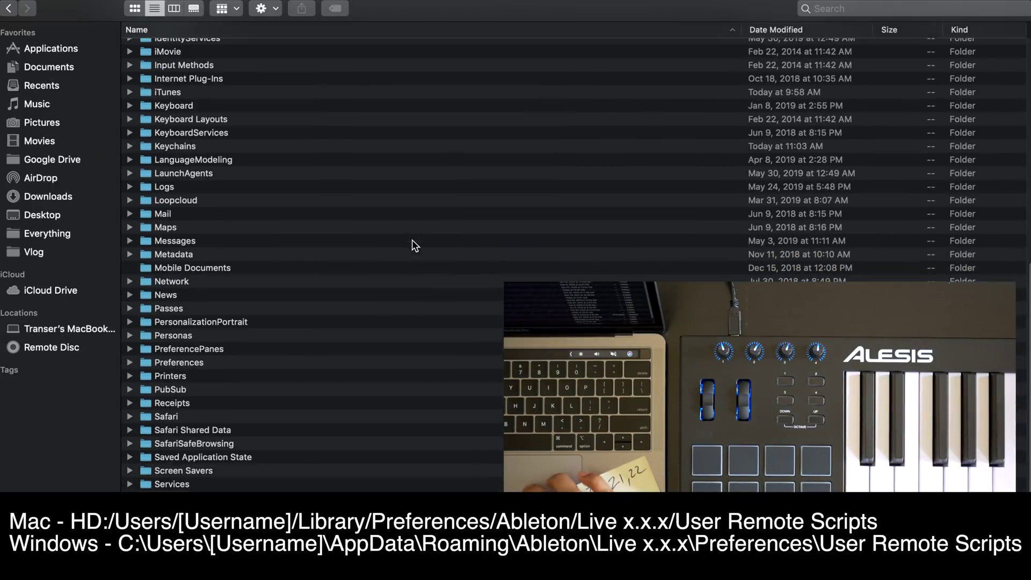
pyautogui.doubleClick(230, 362)
pyautogui.doubleClick(303, 47)
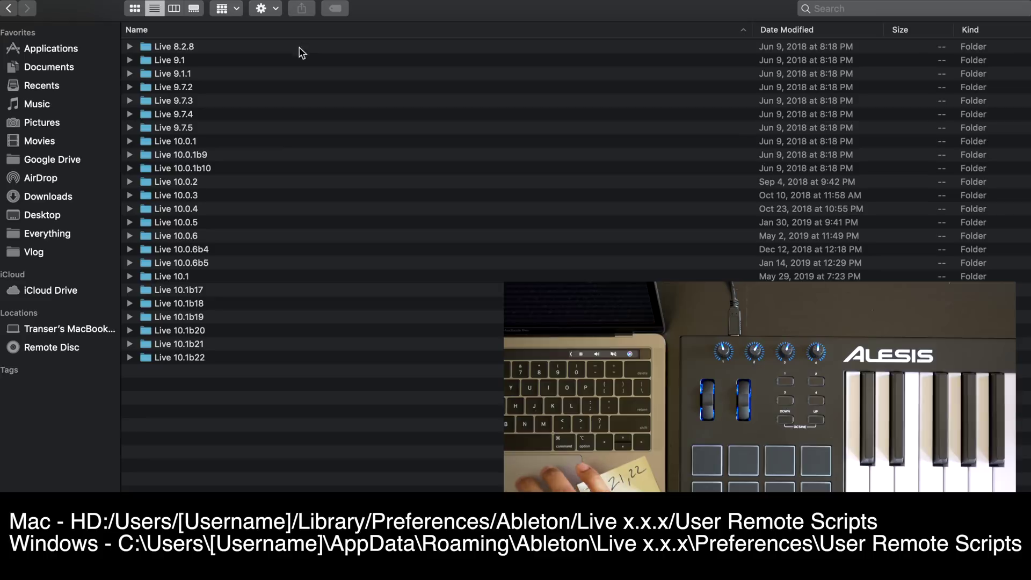
pyautogui.click(218, 276)
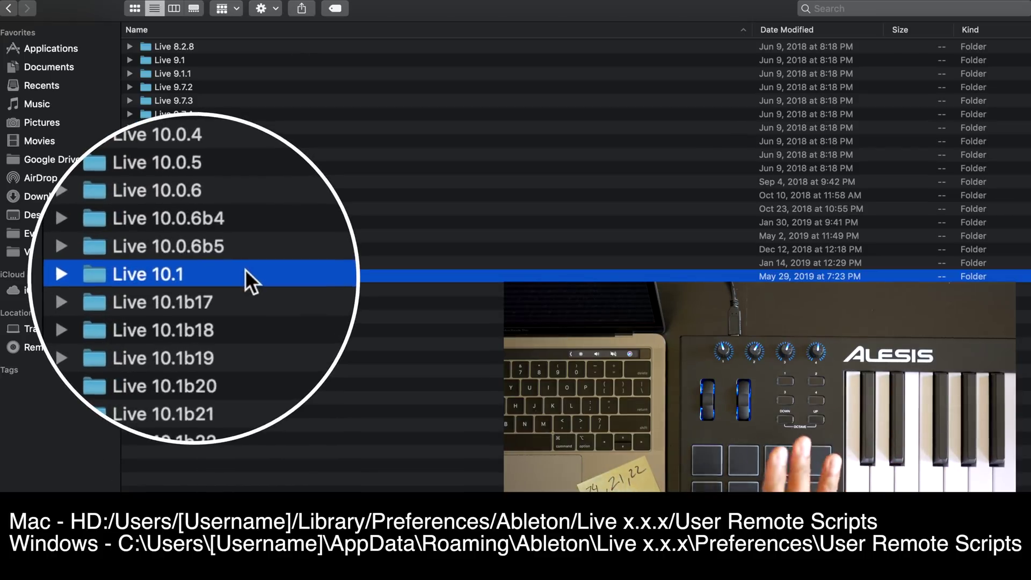
pyautogui.doubleClick(203, 277)
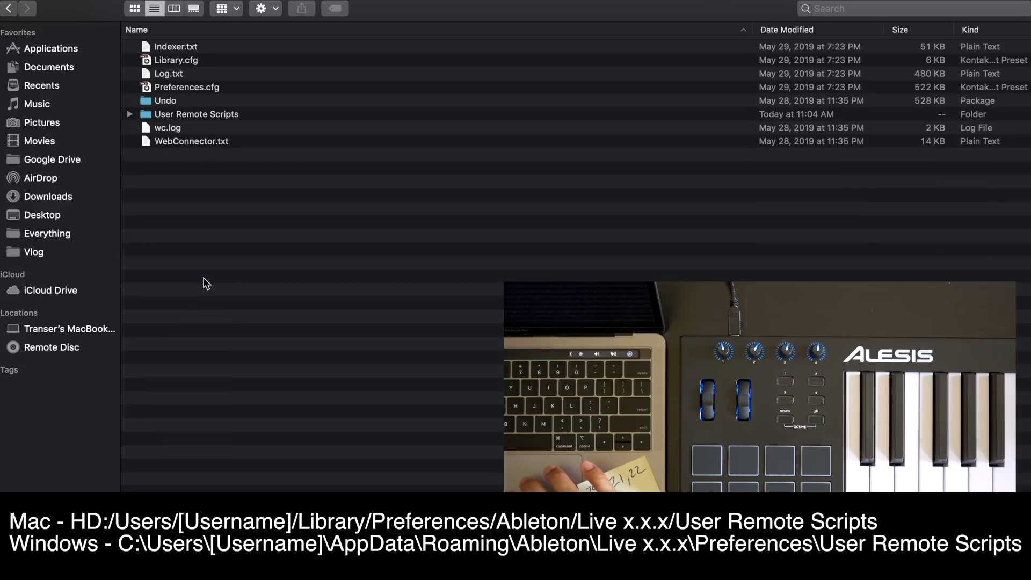
pyautogui.doubleClick(286, 115)
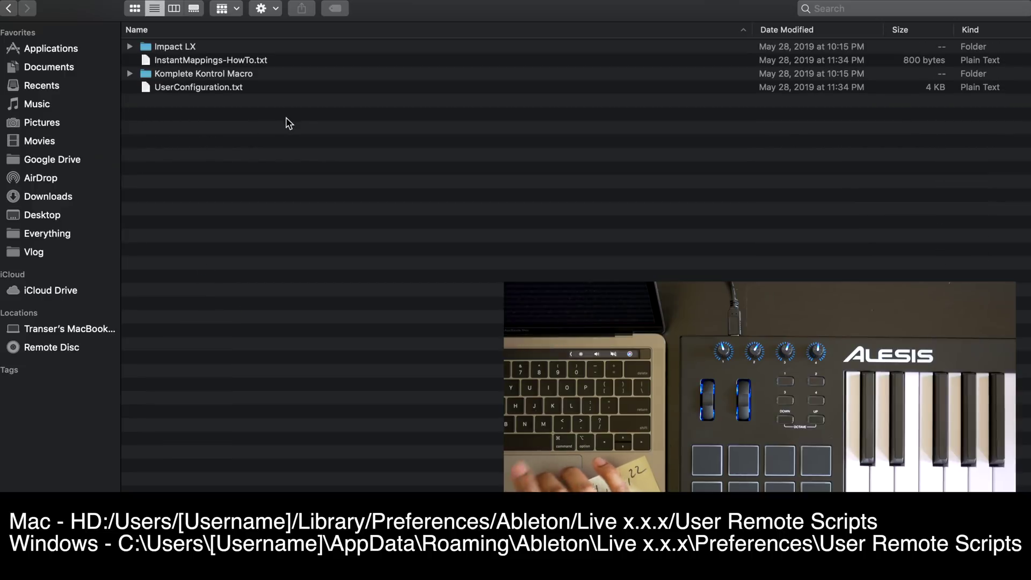
# Create an 'Alesis V25 Macro' folder in User Remote Scripts, select UserConfiguration.txt, and open the folder
pyautogui.rightClick(310, 141)
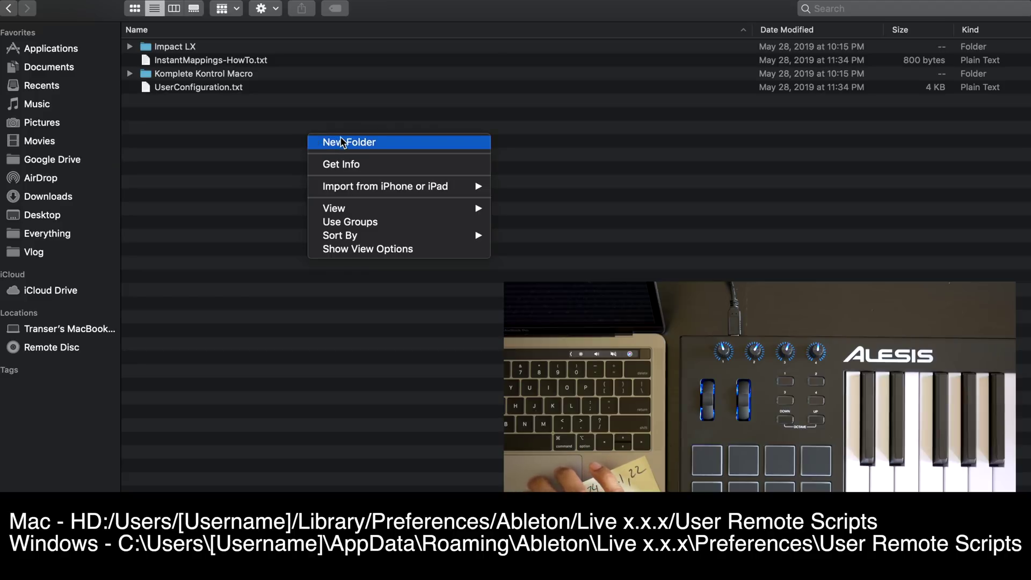
pyautogui.click(342, 142)
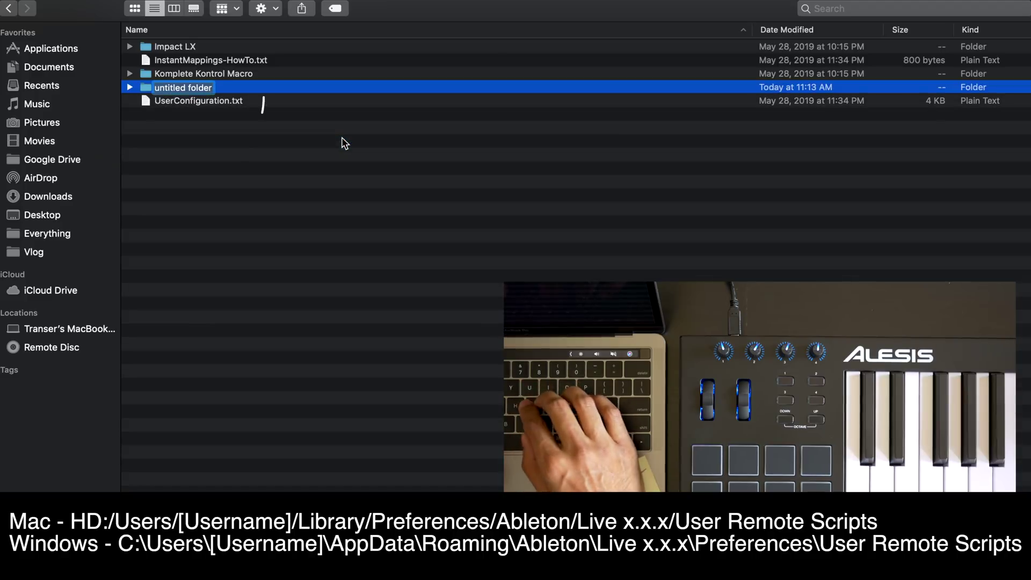
pyautogui.write('Aee')
pyautogui.press('BackSpace')
pyautogui.press('BackSpace')
pyautogui.write('les')
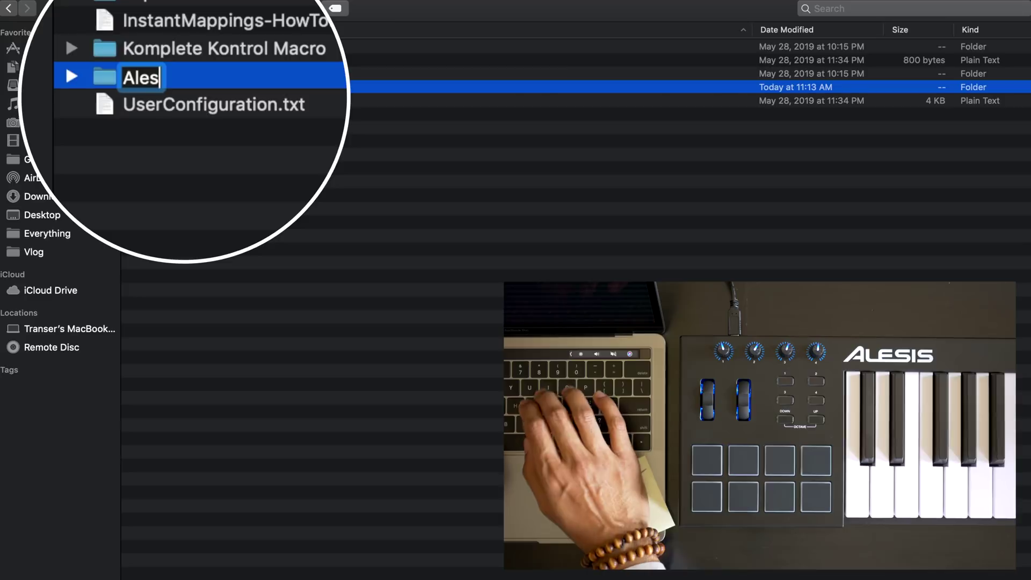
pyautogui.write('ic V25')
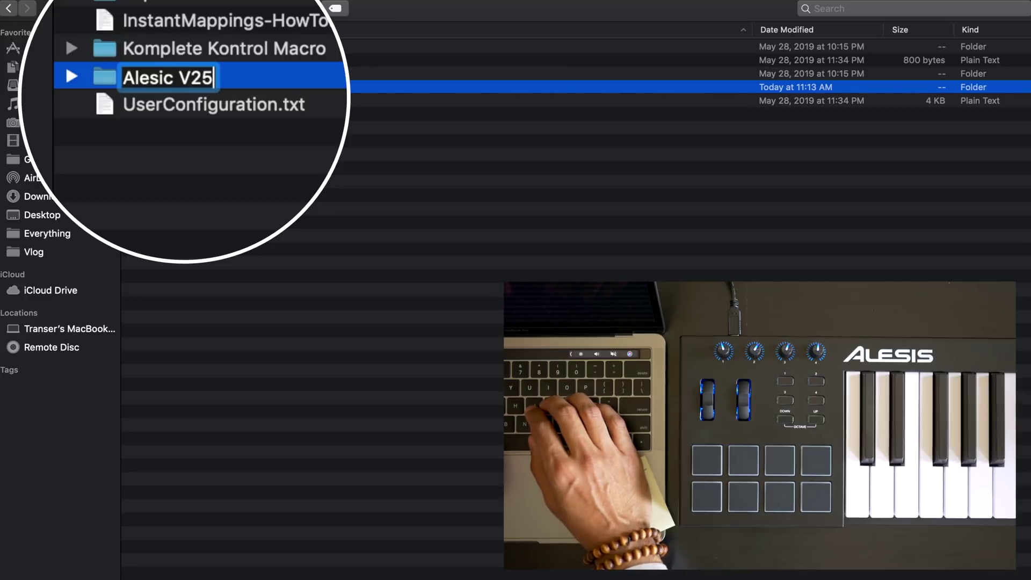
pyautogui.write(' Macro')
pyautogui.press('Return')
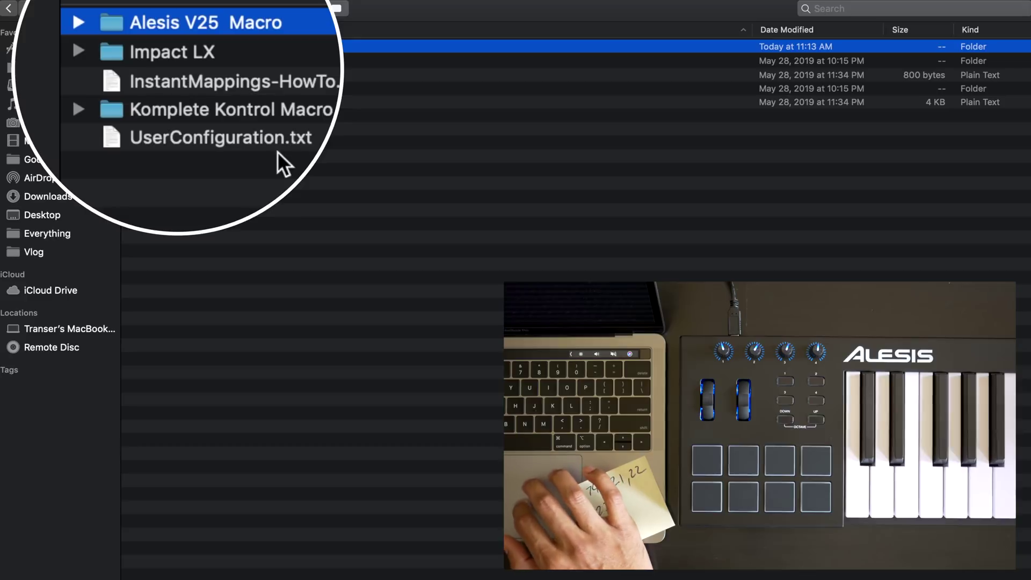
pyautogui.click(295, 140)
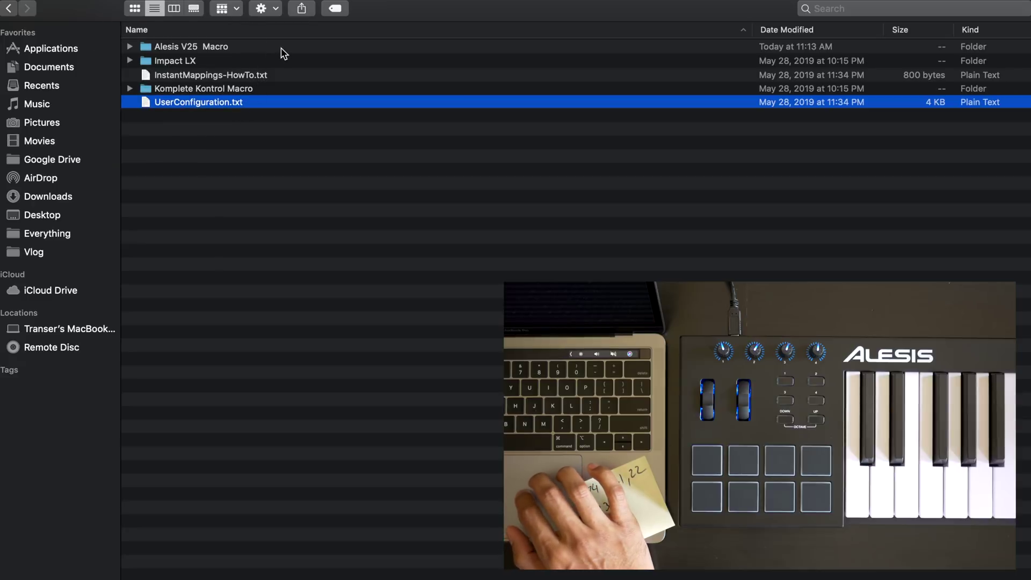
pyautogui.doubleClick(281, 47)
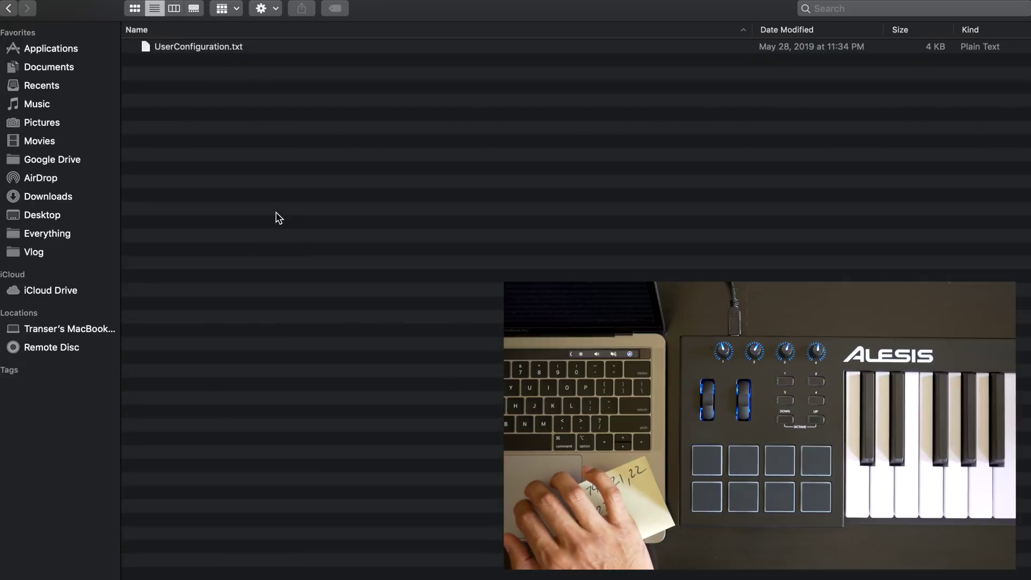
# Open UserConfiguration.txt in TextEdit and enlarge its window to show more lines
pyautogui.doubleClick(230, 49)
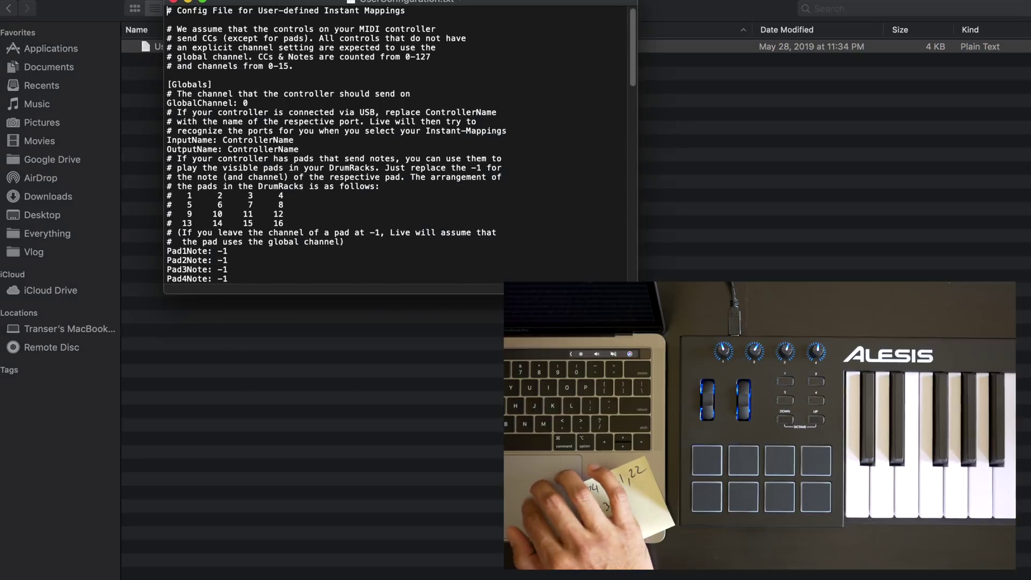
pyautogui.moveTo(638, 293); pyautogui.dragTo(730, 518)
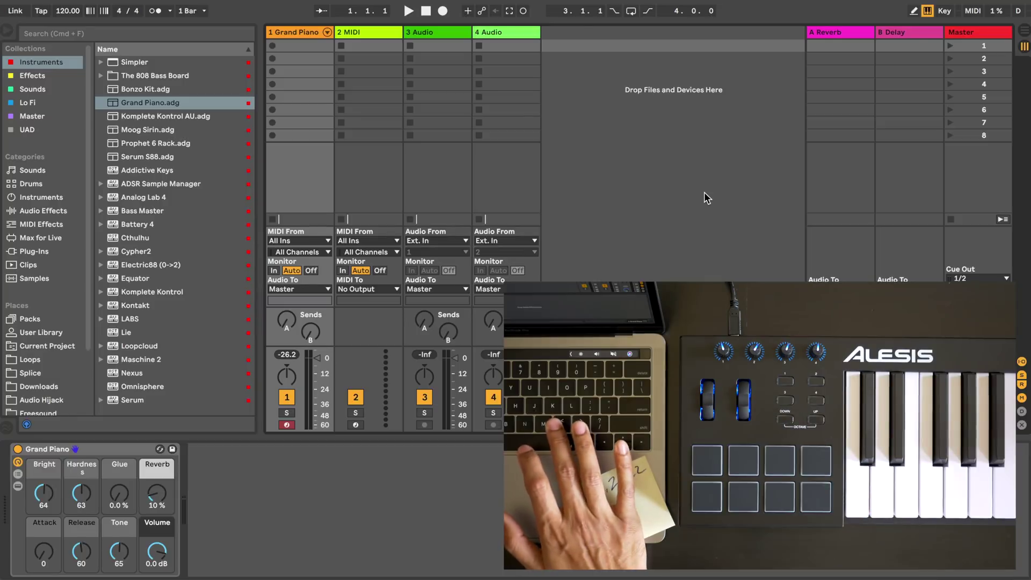
# In Link/MIDI preferences, give the Alesis V surface input V25 (Out) and output V25 (In)
pyautogui.press('super+comma')
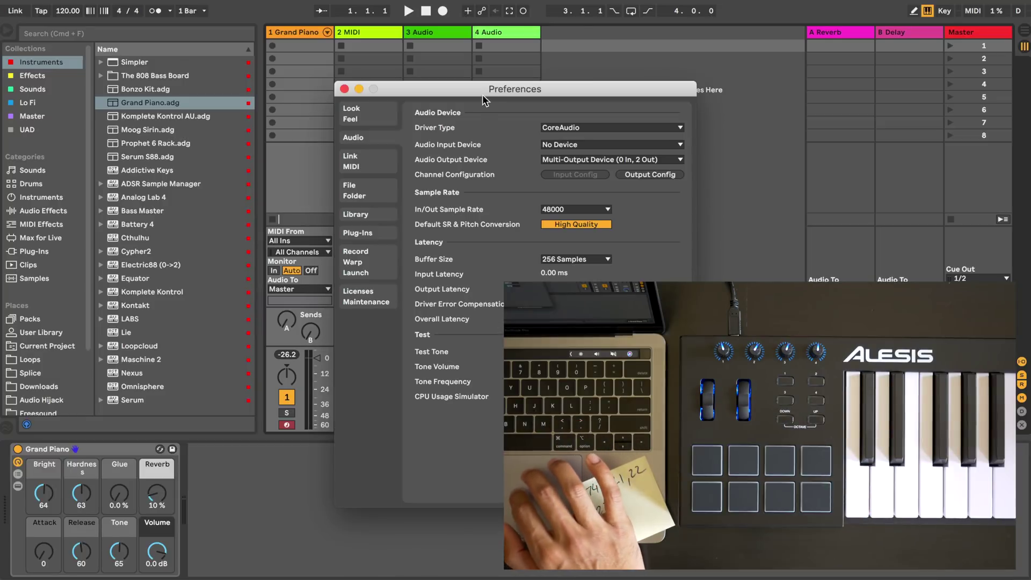
pyautogui.click(362, 155)
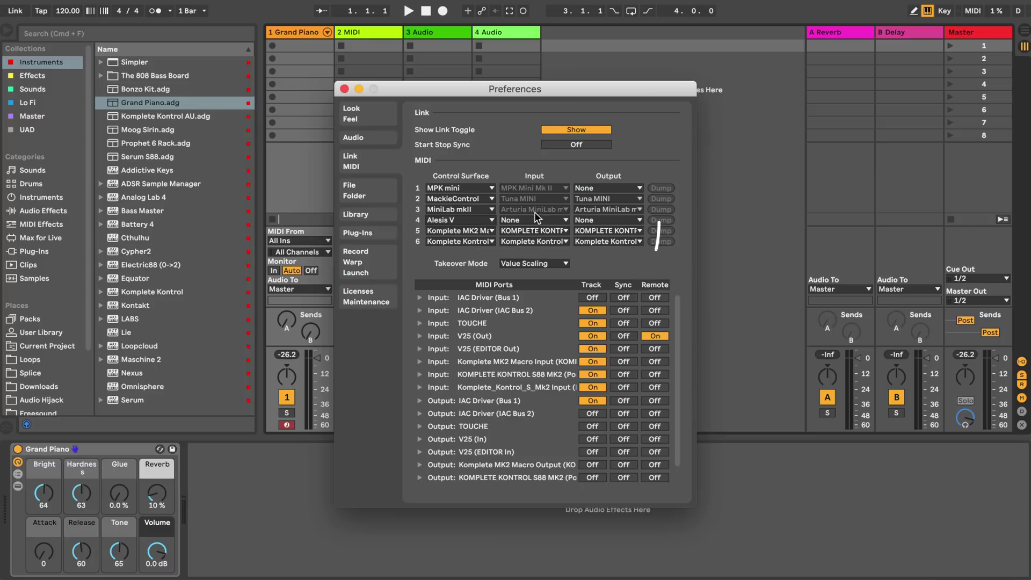
pyautogui.click(569, 222)
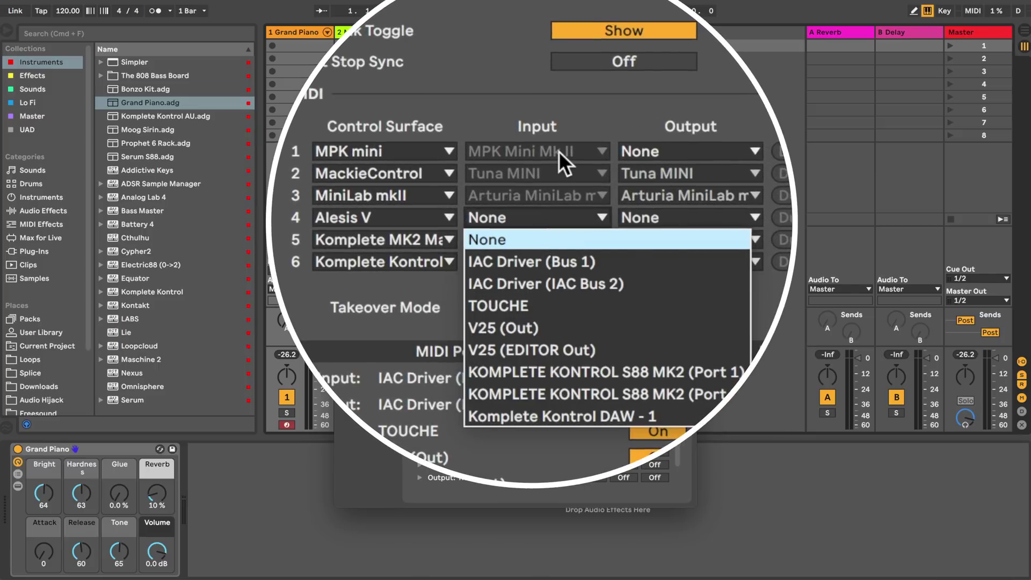
pyautogui.click(508, 332)
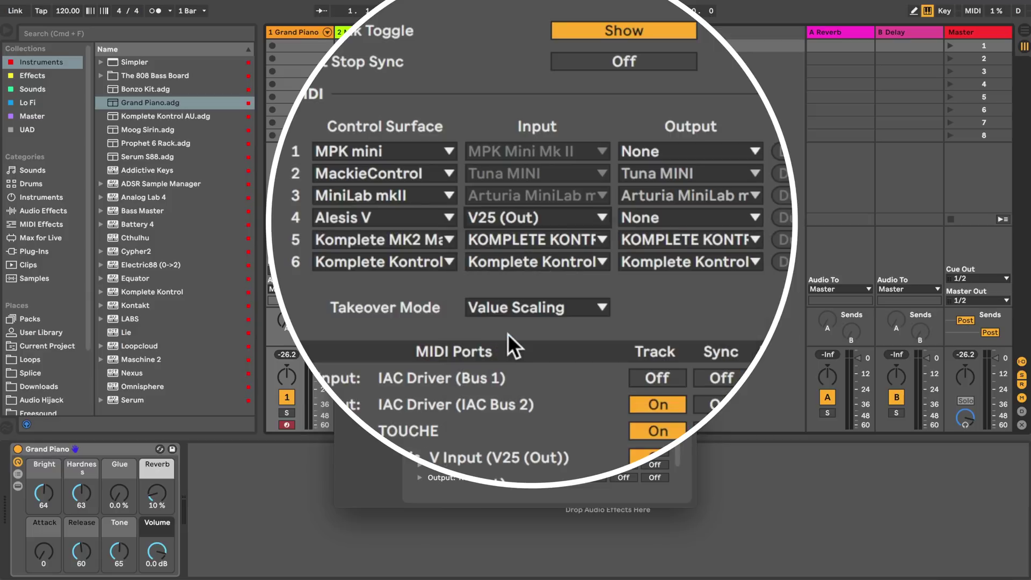
pyautogui.click(666, 218)
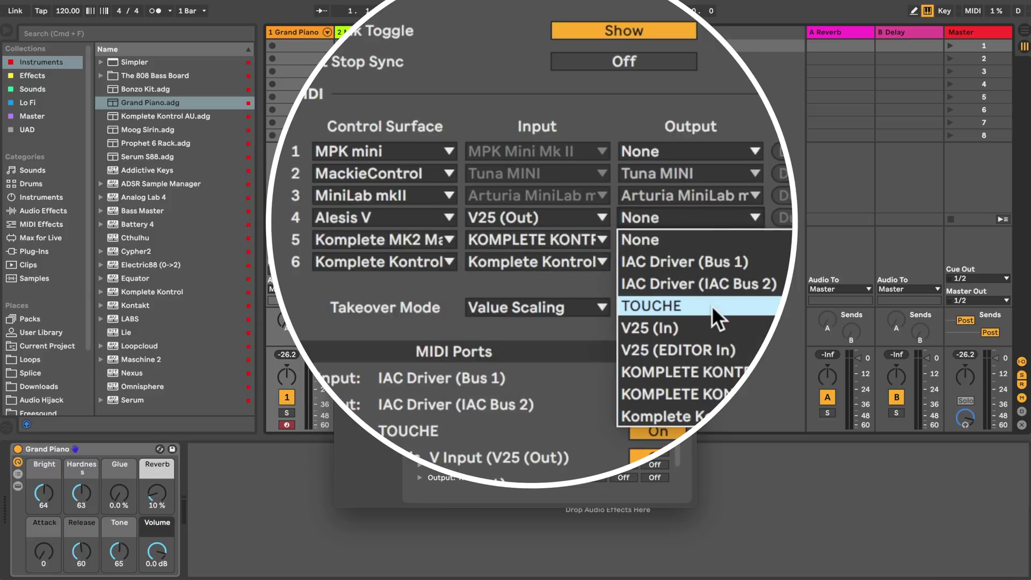
pyautogui.click(710, 326)
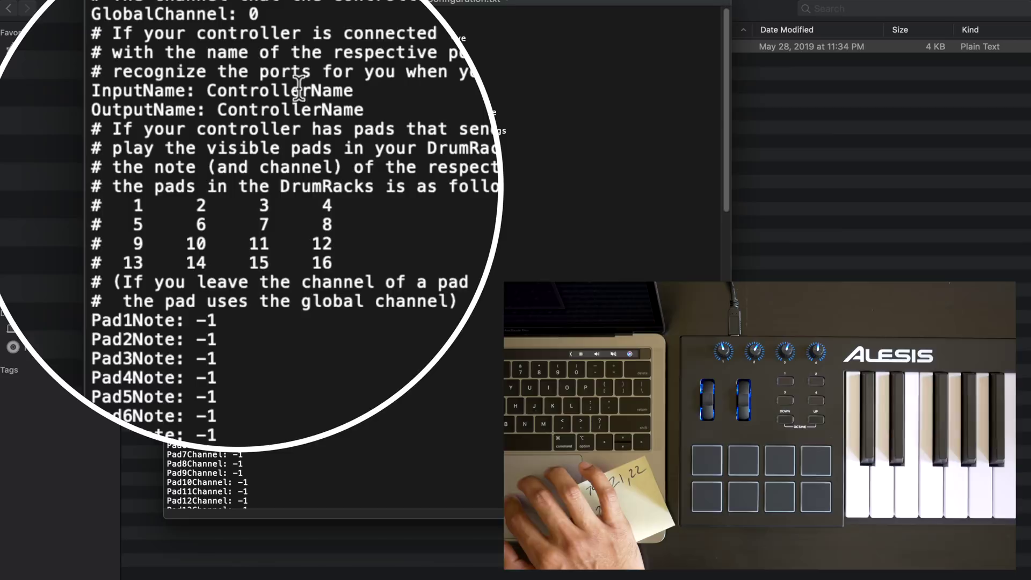
# Replace the InputName placeholder with V25 (Out) and start typing V25 (In) for OutputName
pyautogui.doubleClick(297, 91)
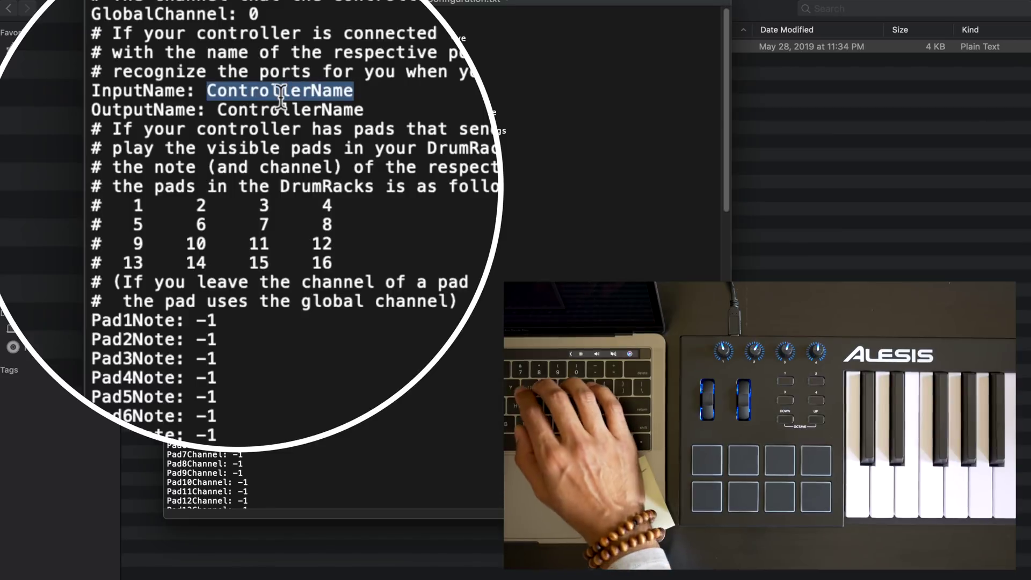
pyautogui.write('V2')
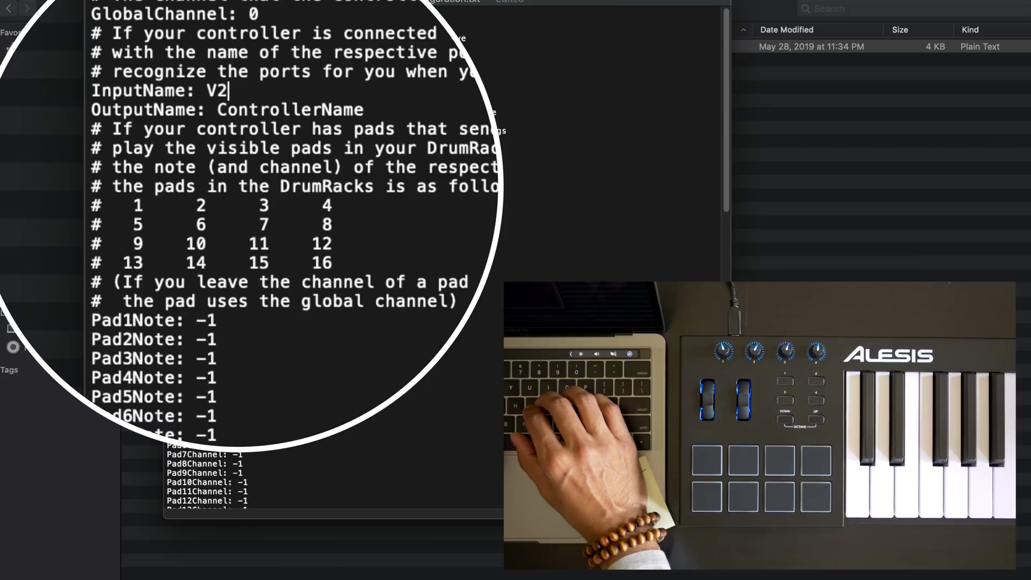
pyautogui.write('5 (Out)')
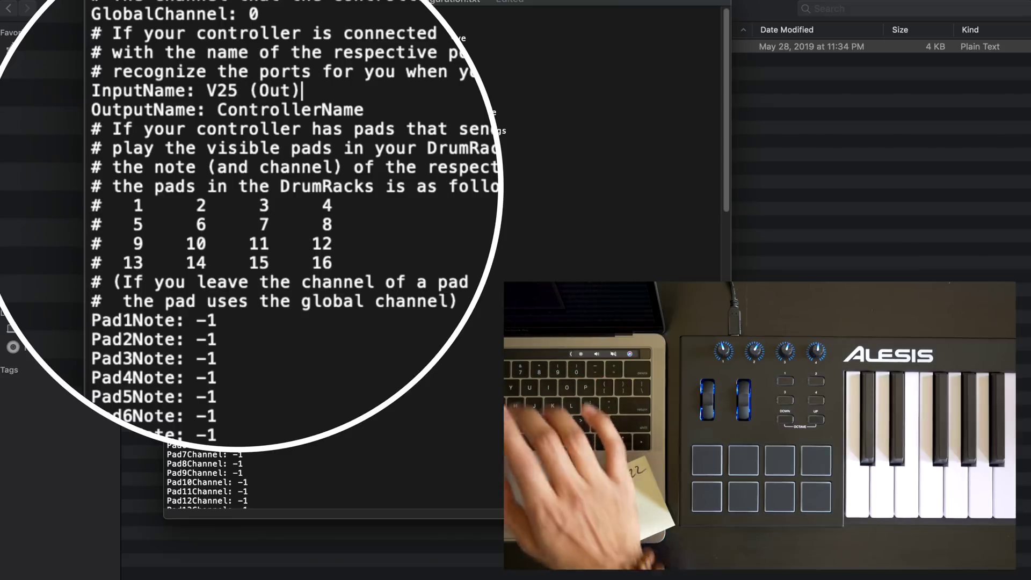
pyautogui.doubleClick(271, 113)
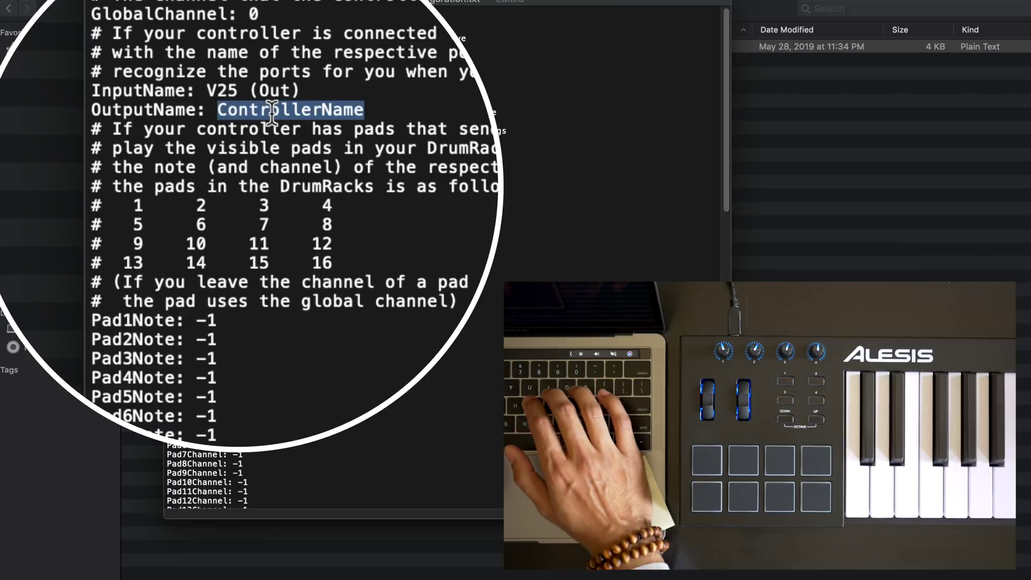
pyautogui.write('V')
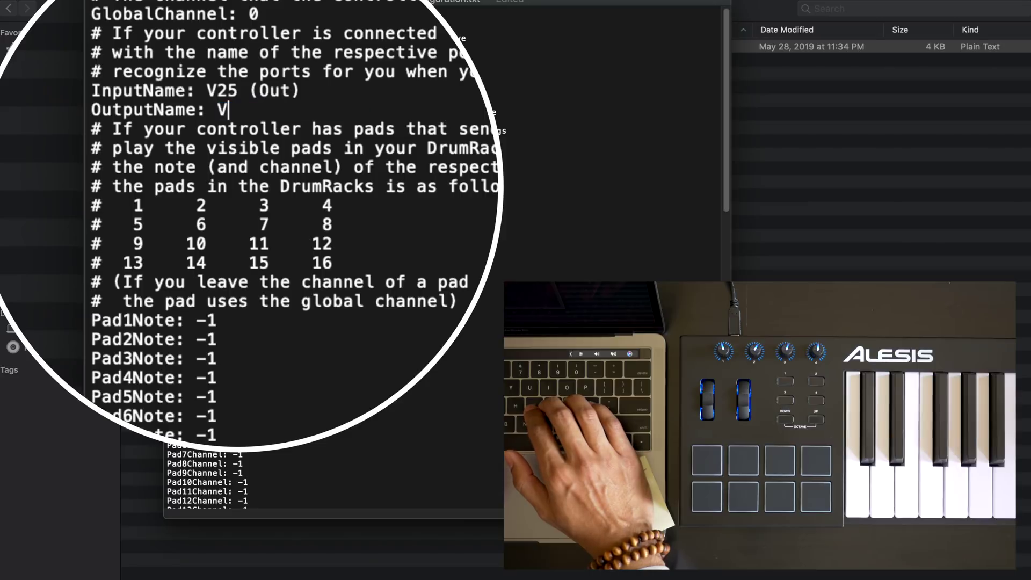
pyautogui.write('25 (In')
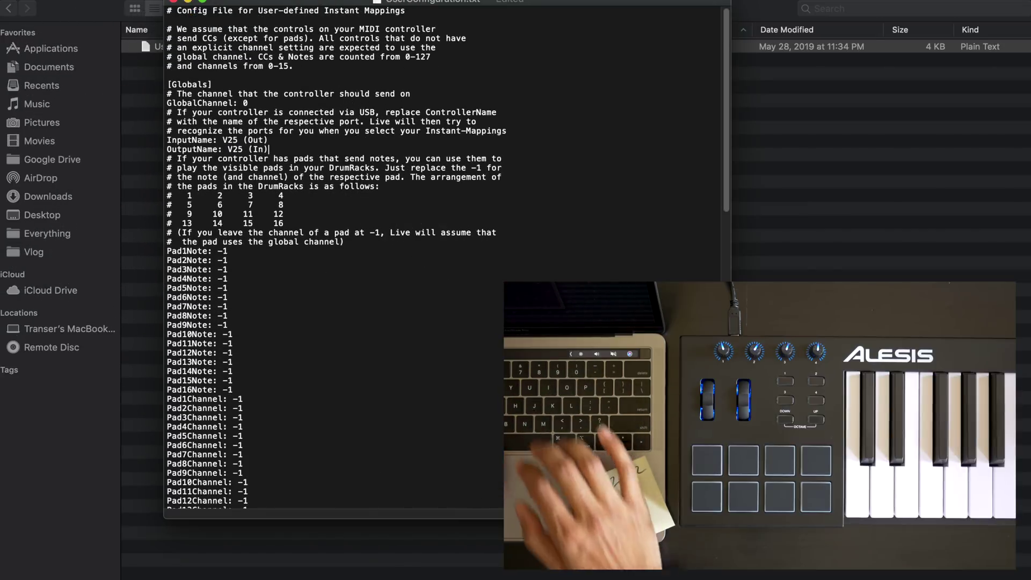
# Scroll to the encoder list and change Encoder1's value from -1 to 74
pyautogui.scroll(-10, 391, 208)
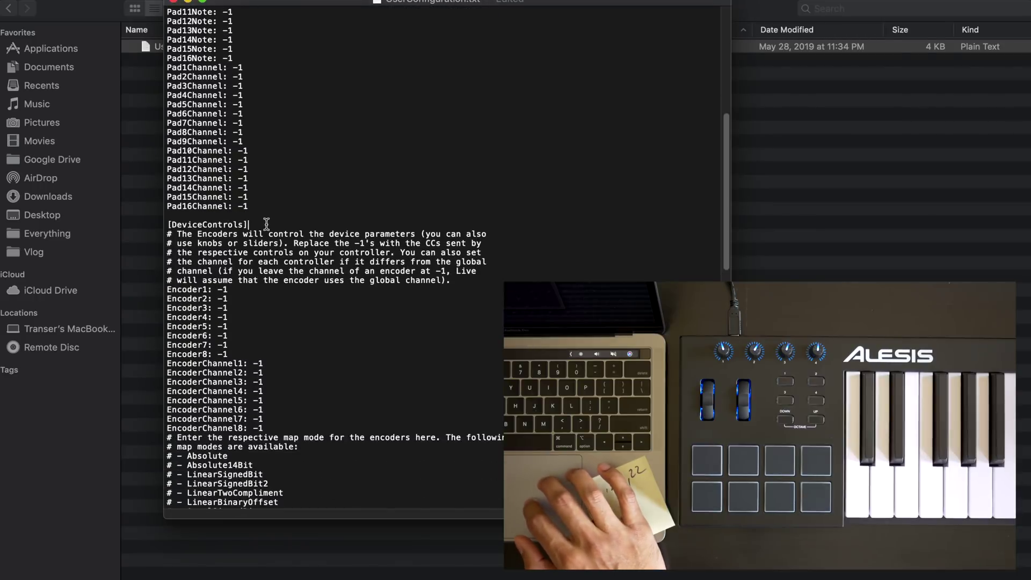
pyautogui.scroll(-5, 269, 236)
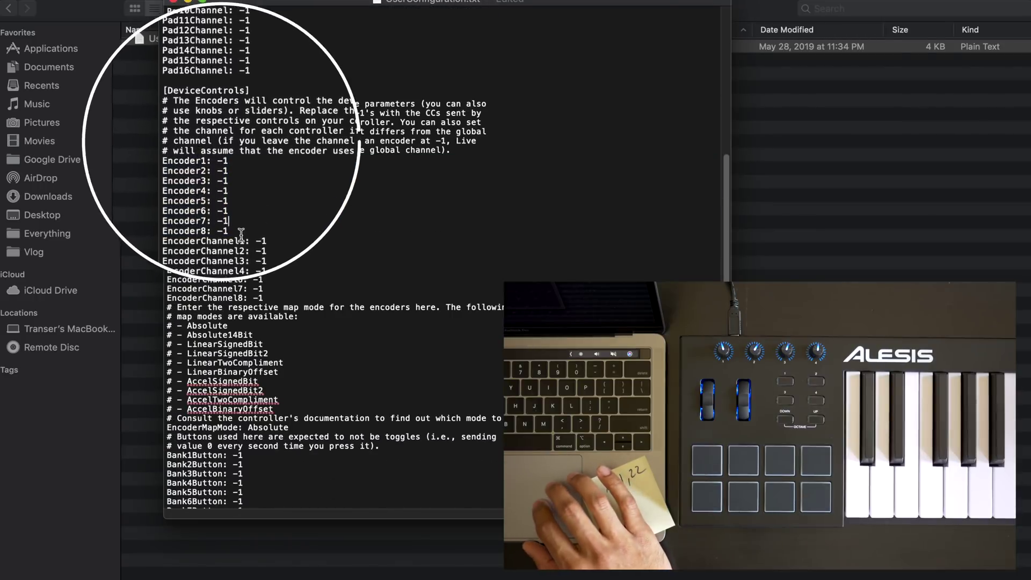
pyautogui.moveTo(230, 223); pyautogui.dragTo(156, 159)
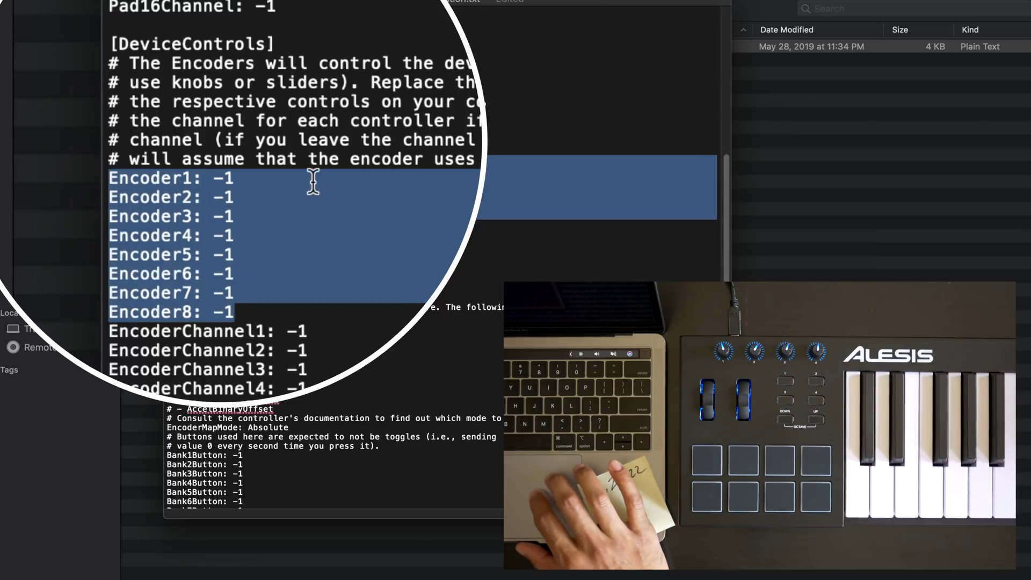
pyautogui.click(289, 177)
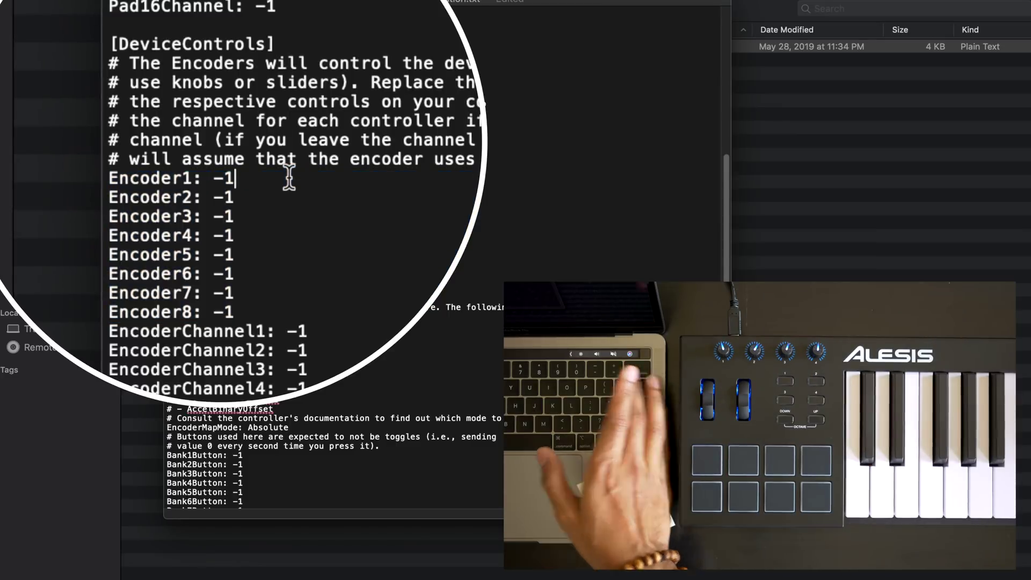
pyautogui.press('BackSpace')
pyautogui.press('BackSpace')
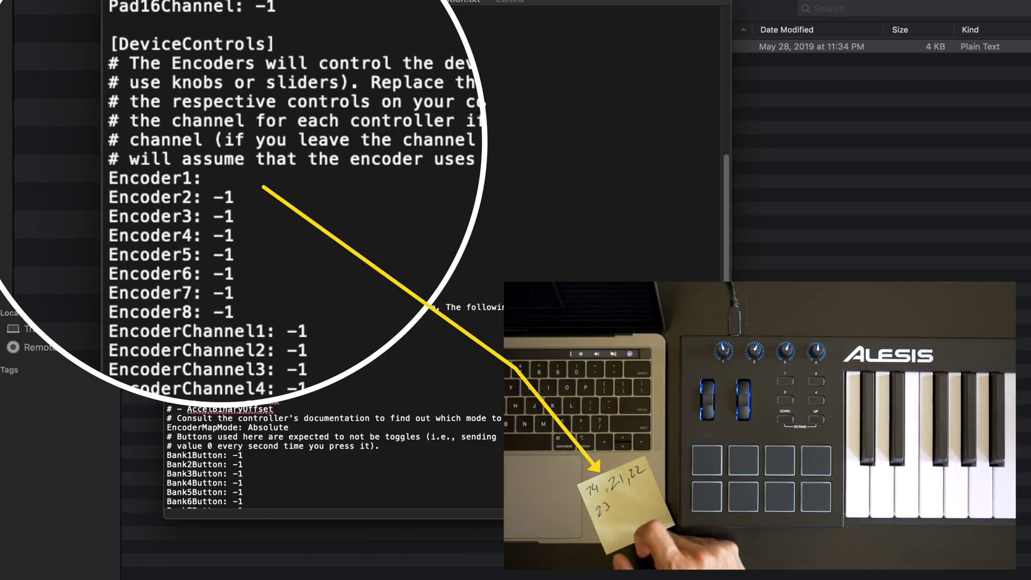
pyautogui.write('74')
# Set Encoder2, Encoder3 and Encoder4 to 21, 22 and 23
pyautogui.press('Down')
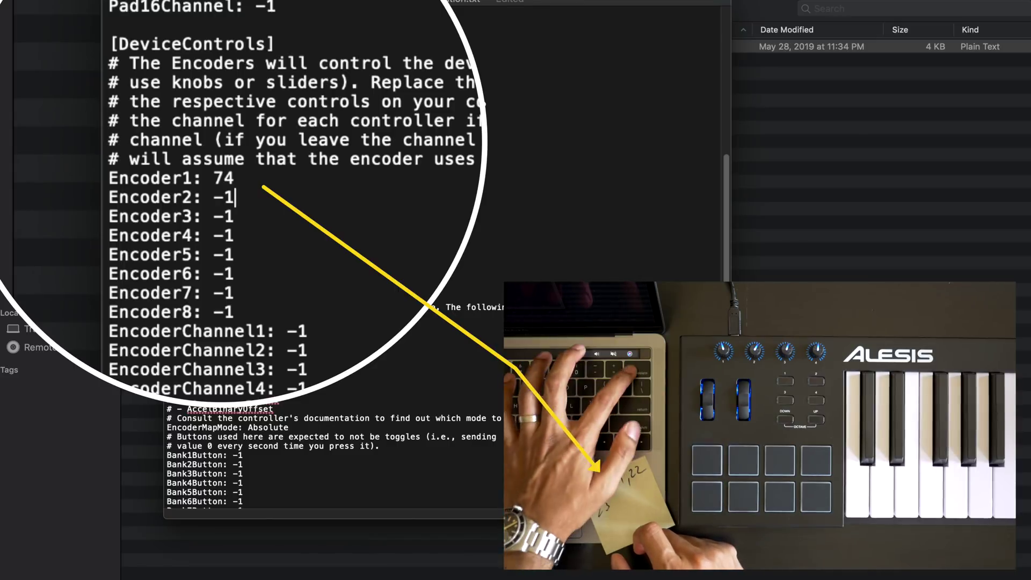
pyautogui.press('BackSpace')
pyautogui.press('BackSpace')
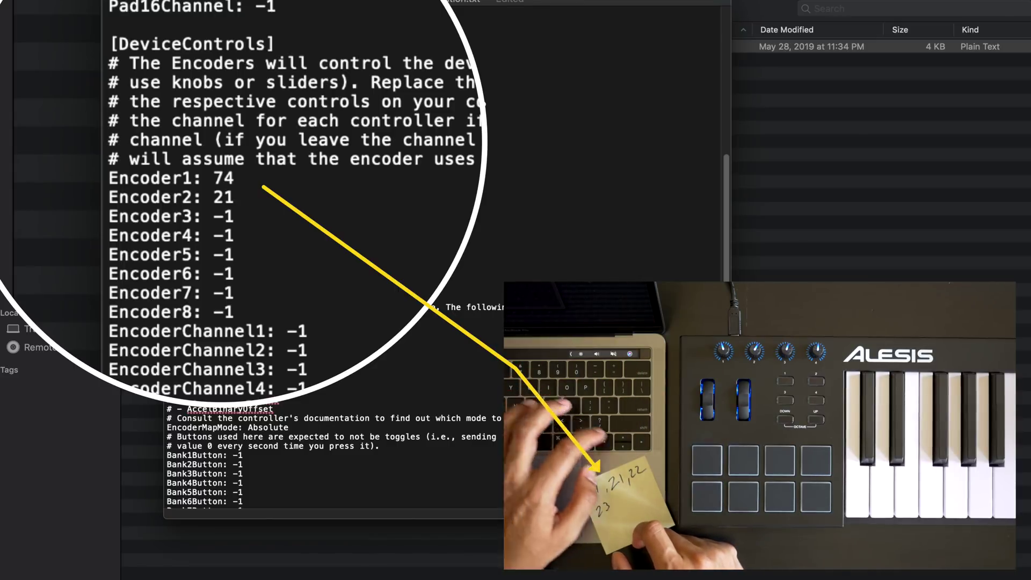
pyautogui.press('Down')
pyautogui.press('BackSpace')
pyautogui.press('BackSpace')
pyautogui.write('22')
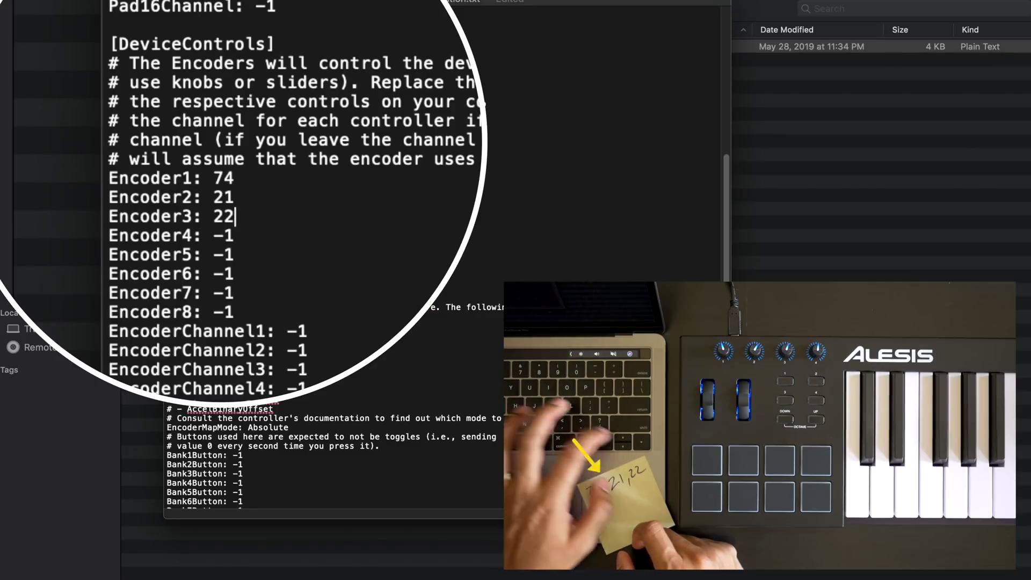
pyautogui.press('BackSpace')
pyautogui.press('BackSpace')
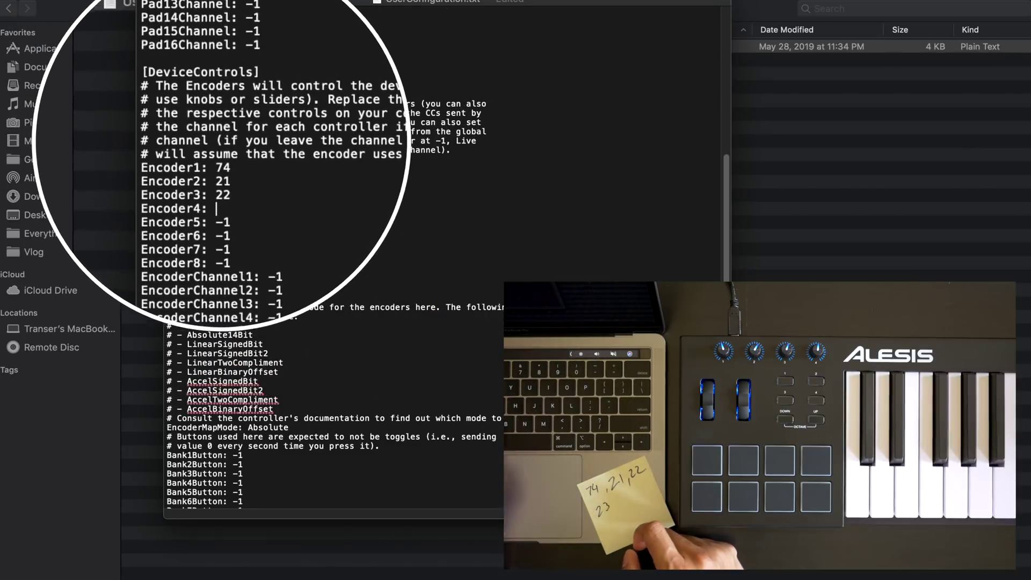
pyautogui.write('23')
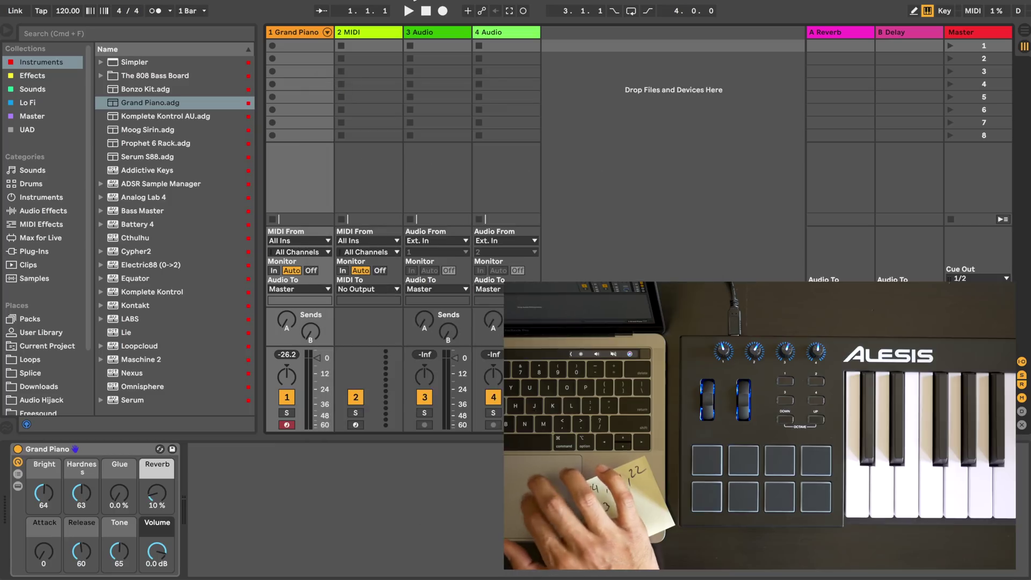
# Quit Live without saving the set, then relaunch it and reopen Preferences
pyautogui.press('super+q')
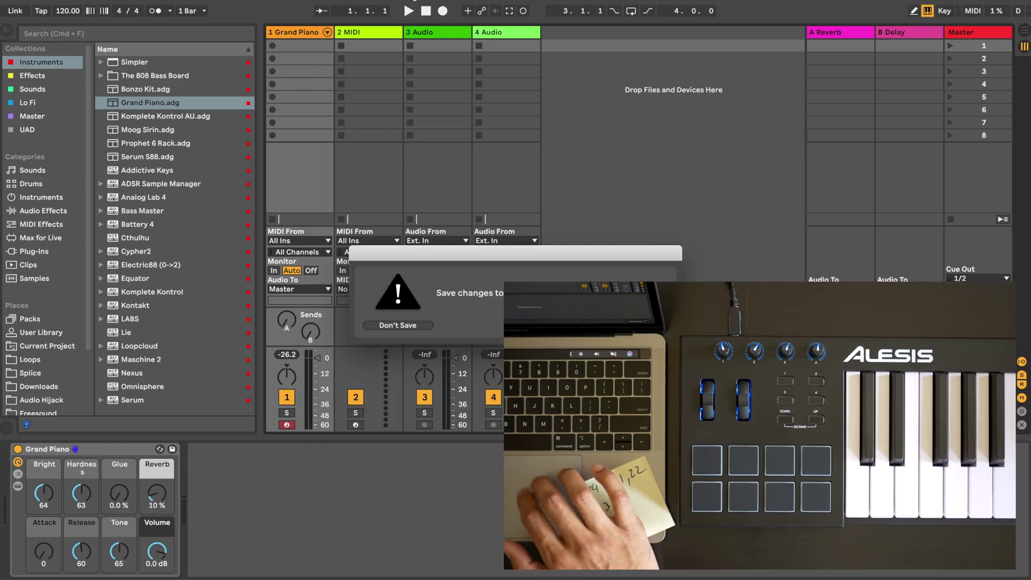
pyautogui.click(398, 326)
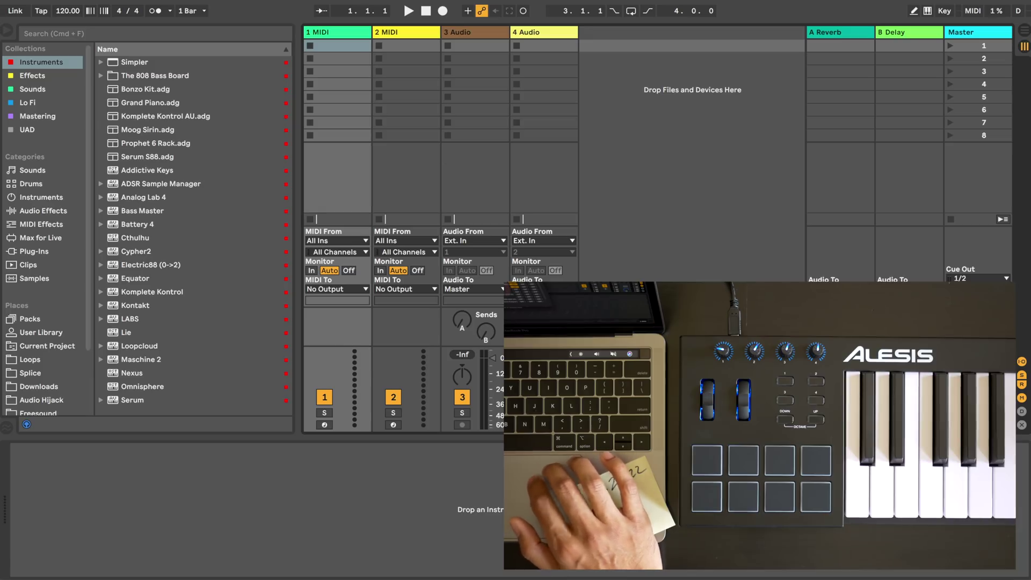
pyautogui.click(57, 14)
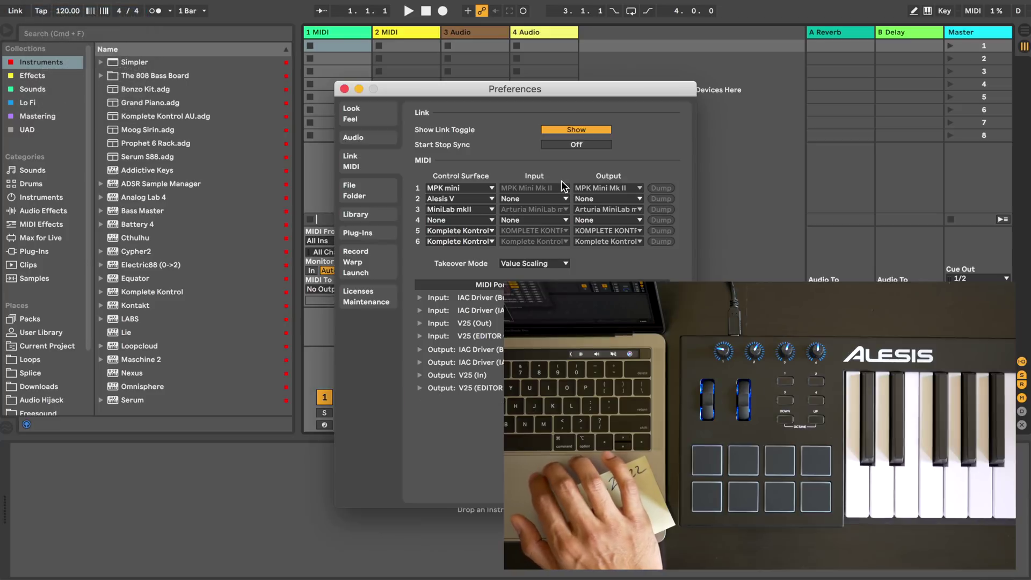
# Make Alesis V25 Macro the second control surface, with V25 (Out) input and V25 (In) output
pyautogui.click(484, 198)
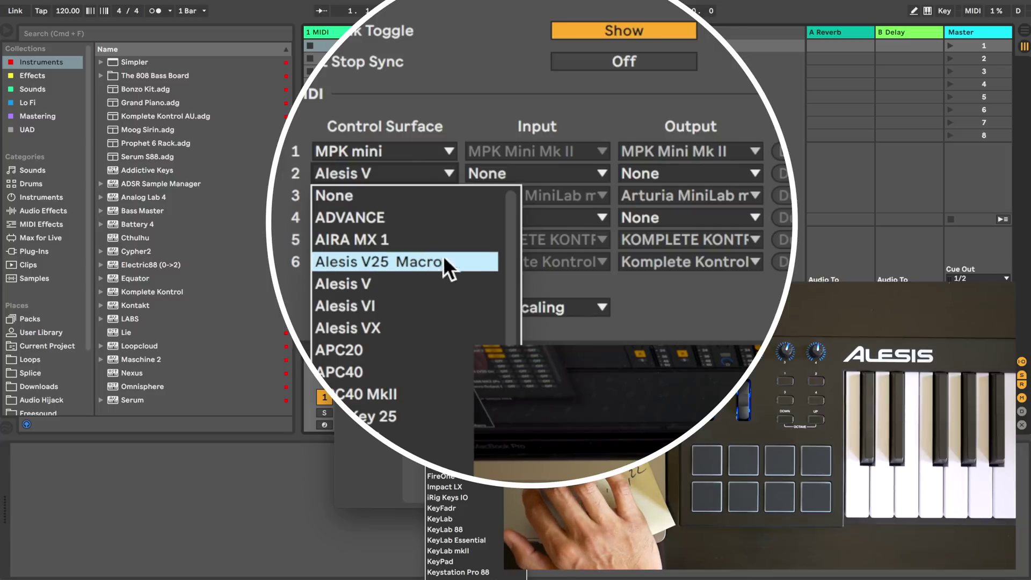
pyautogui.click(478, 260)
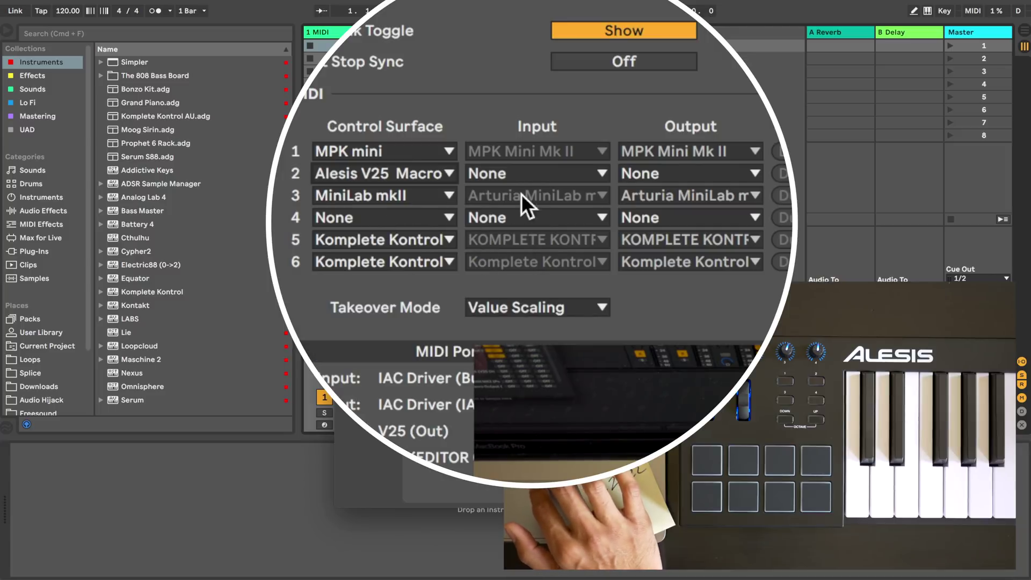
pyautogui.click(602, 174)
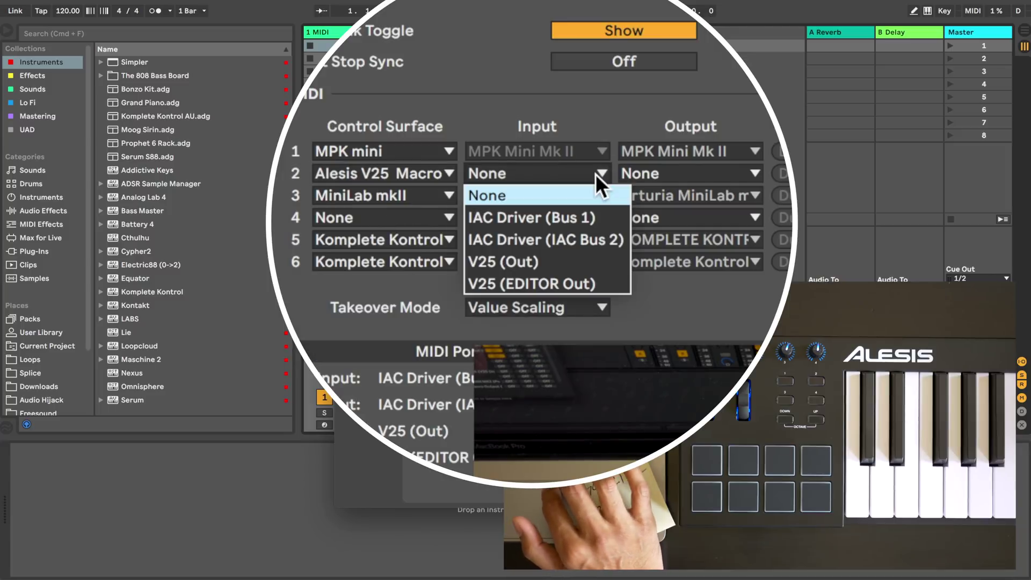
pyautogui.click(589, 263)
pyautogui.click(704, 174)
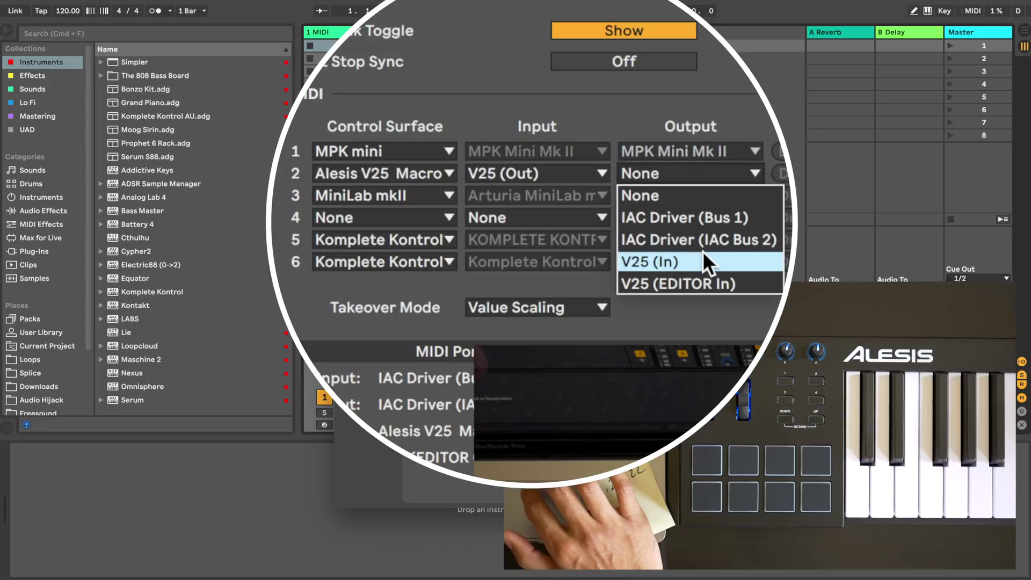
pyautogui.click(708, 263)
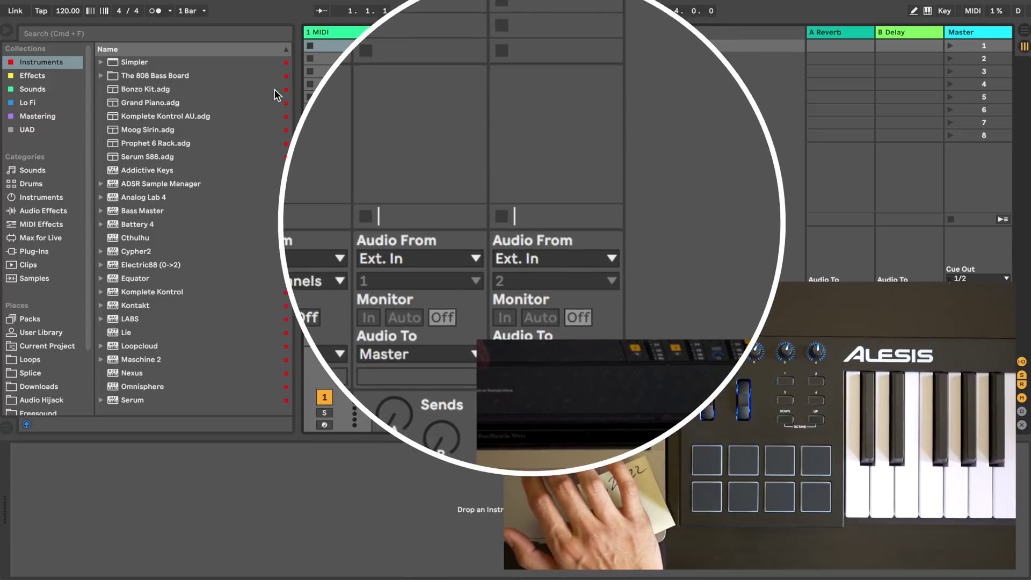
pyautogui.doubleClick(191, 102)
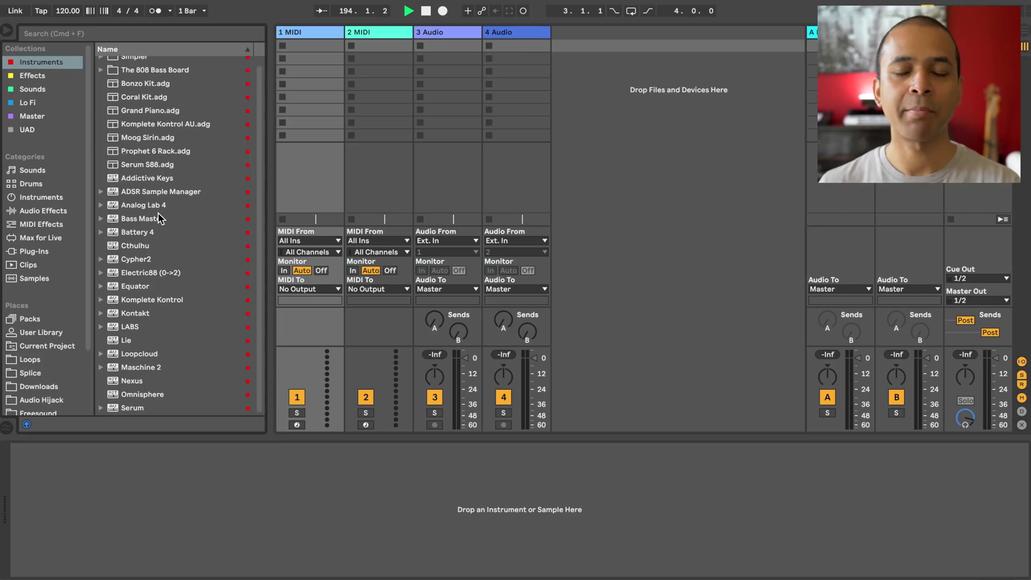
pyautogui.doubleClick(162, 411)
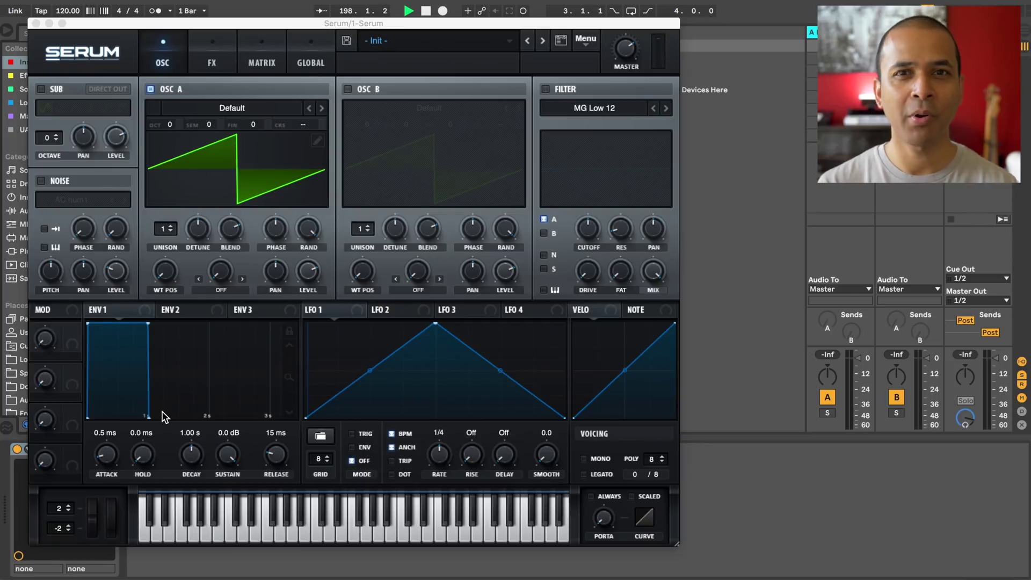
# Move the Serum plugin window to the right so the browser is uncovered
pyautogui.click(233, 24)
pyautogui.moveTo(233, 25); pyautogui.dragTo(514, 27)
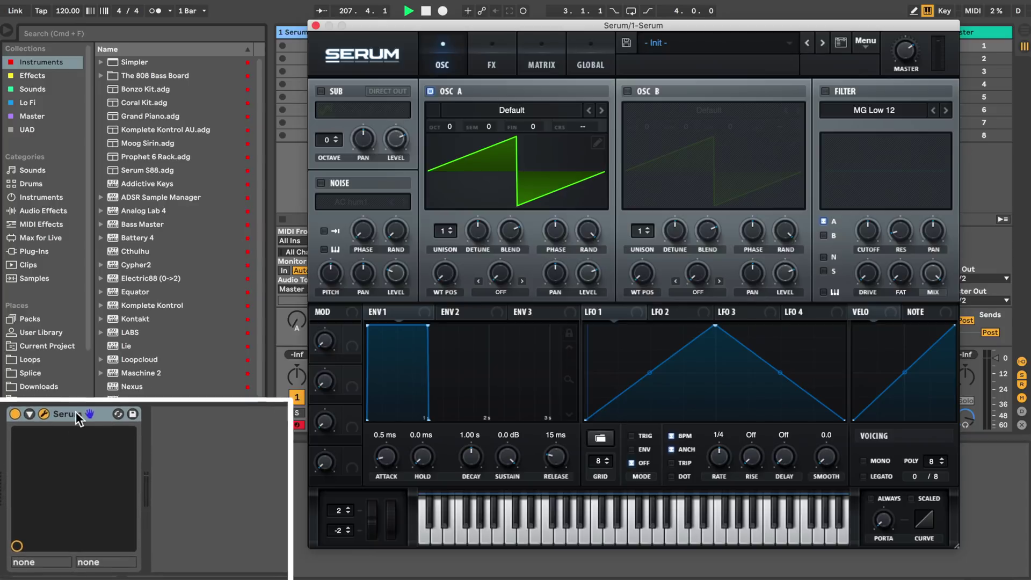
# Expose Serum's filter cutoff, resonance (18.57 %), drive, Env1 attack and decay (2.58 s) as device parameters
pyautogui.click(31, 397)
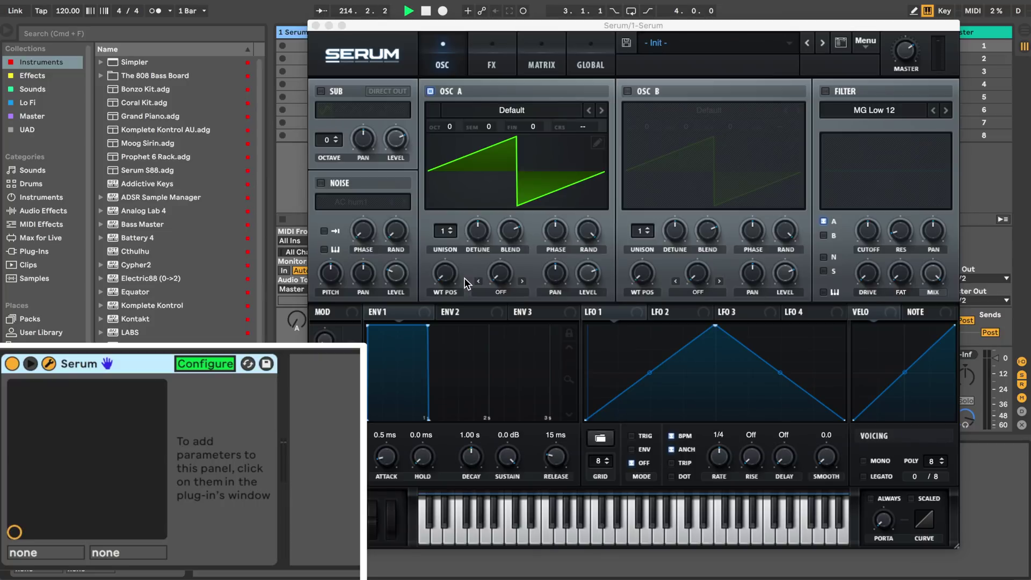
pyautogui.click(866, 225)
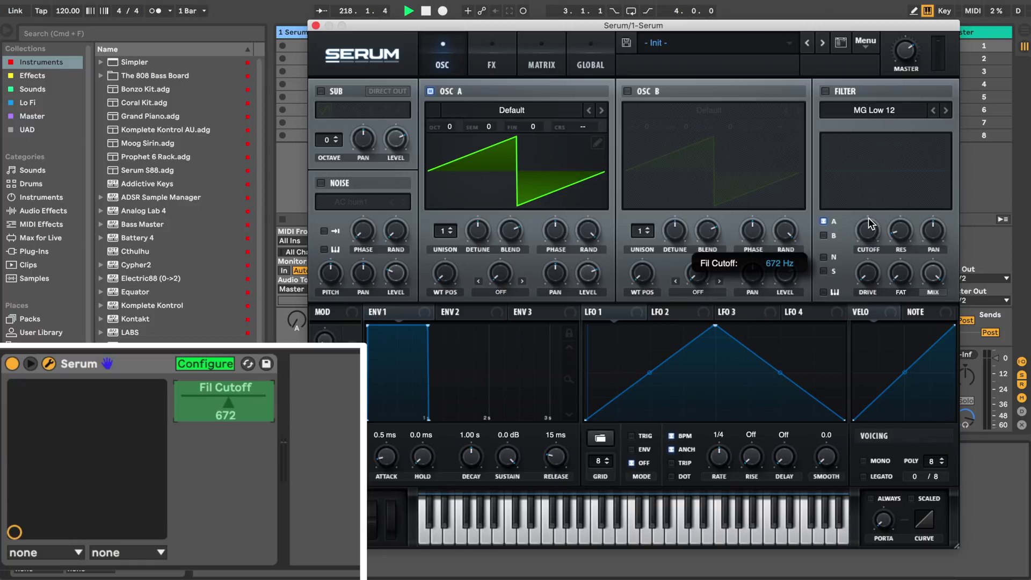
pyautogui.moveTo(902, 234); pyautogui.dragTo(903, 215)
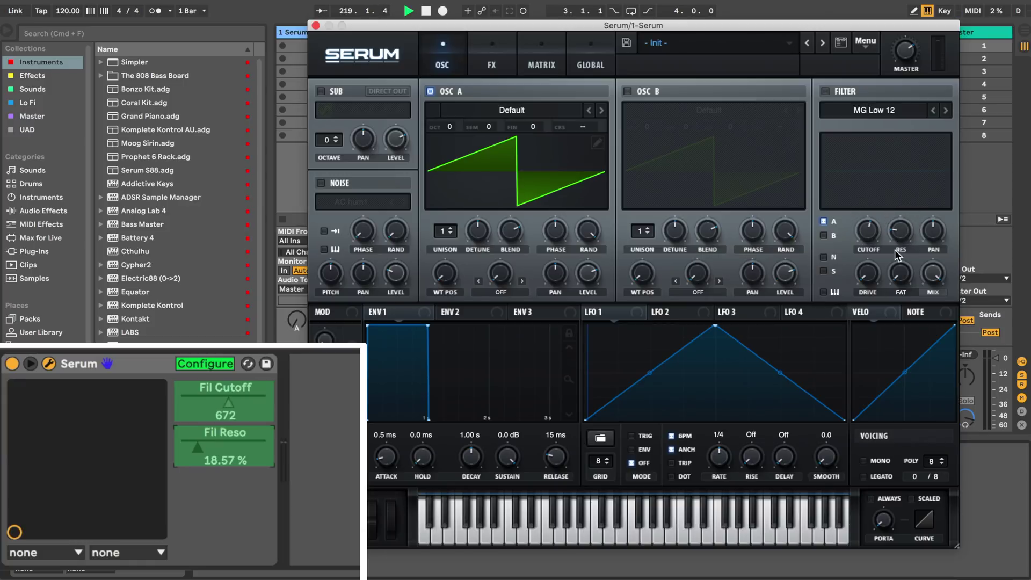
pyautogui.moveTo(868, 268); pyautogui.dragTo(867, 257)
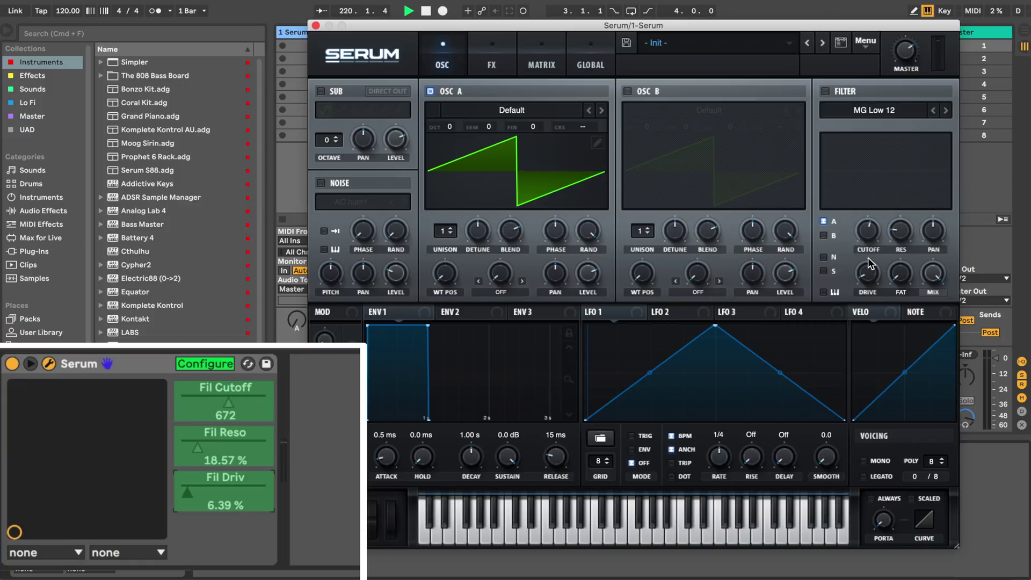
pyautogui.moveTo(395, 454); pyautogui.dragTo(390, 453)
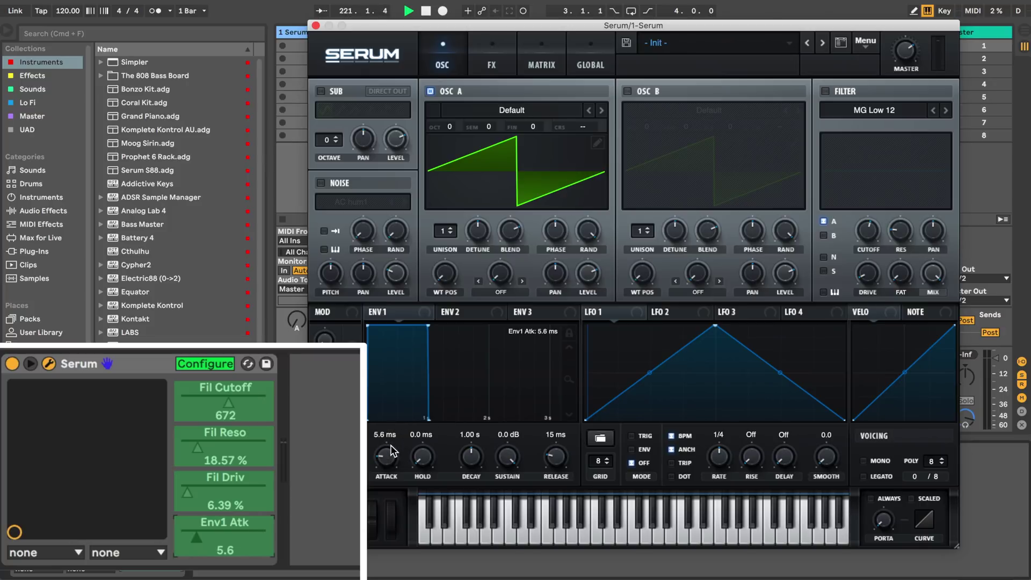
pyautogui.moveTo(470, 470); pyautogui.dragTo(473, 452)
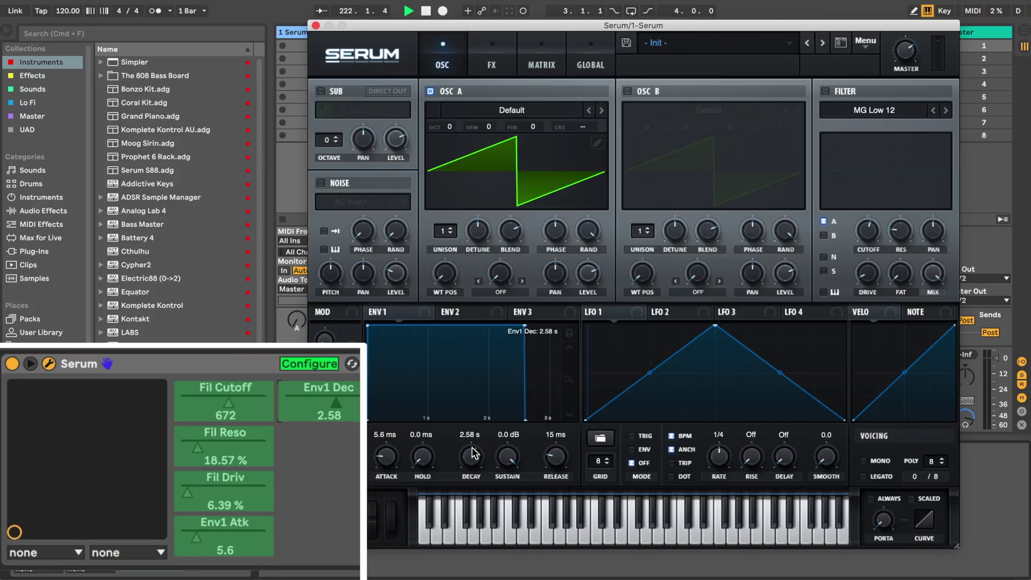
# Turn on Serum's reverb and add its enable switch, reverb wet and noise phase as parameters
pyautogui.click(494, 69)
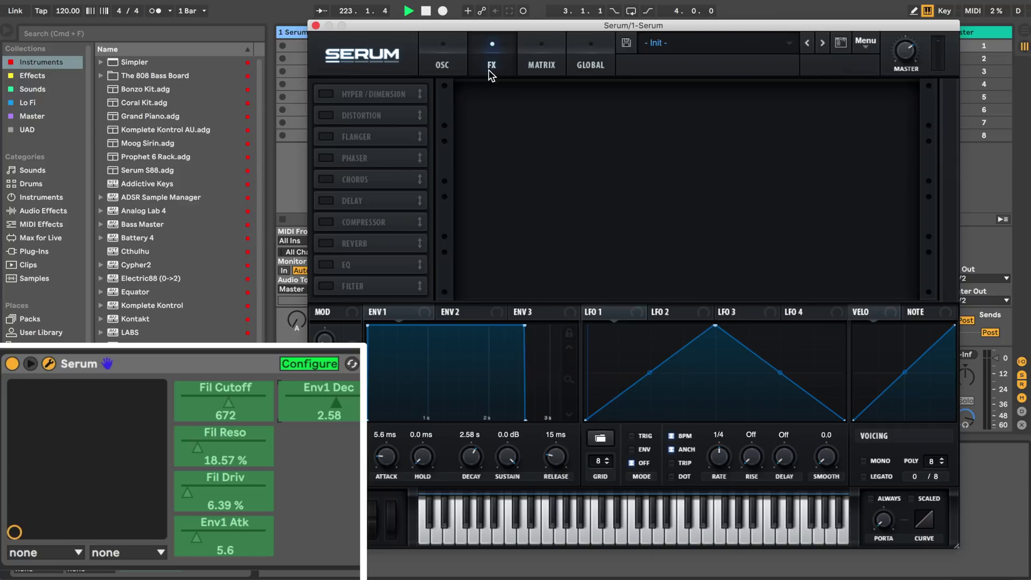
pyautogui.click(327, 244)
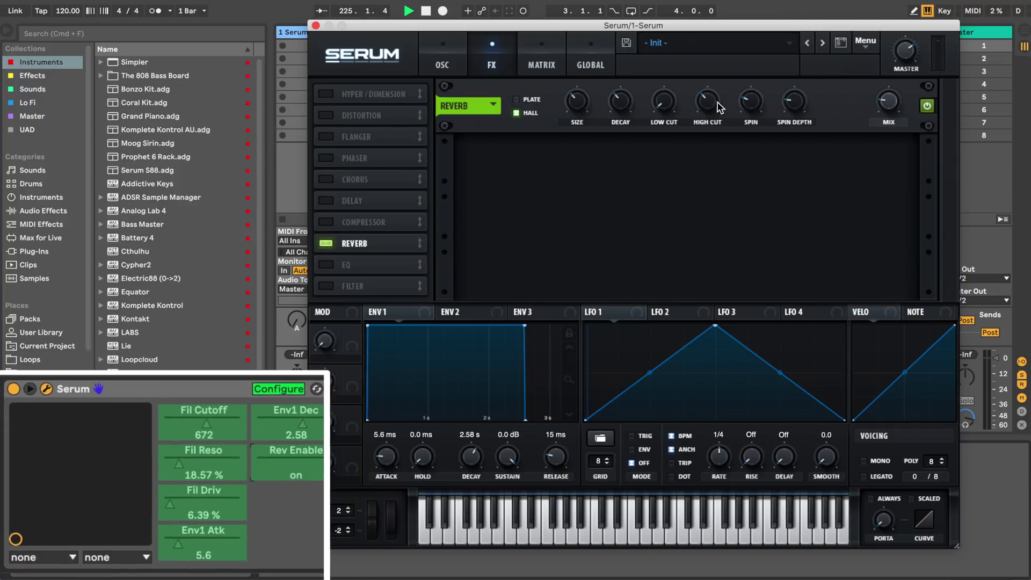
pyautogui.moveTo(892, 95); pyautogui.dragTo(893, 89)
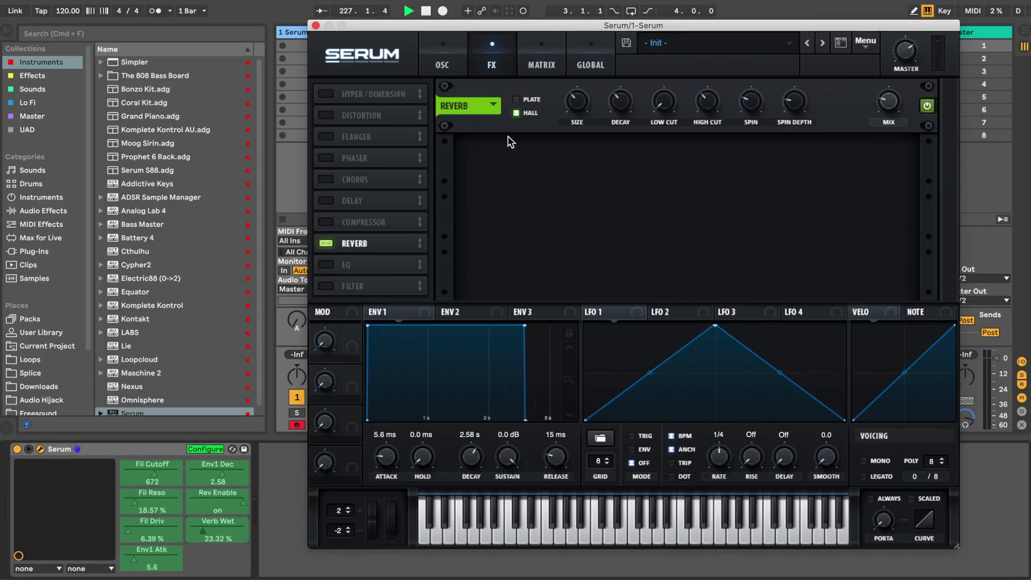
pyautogui.click(441, 61)
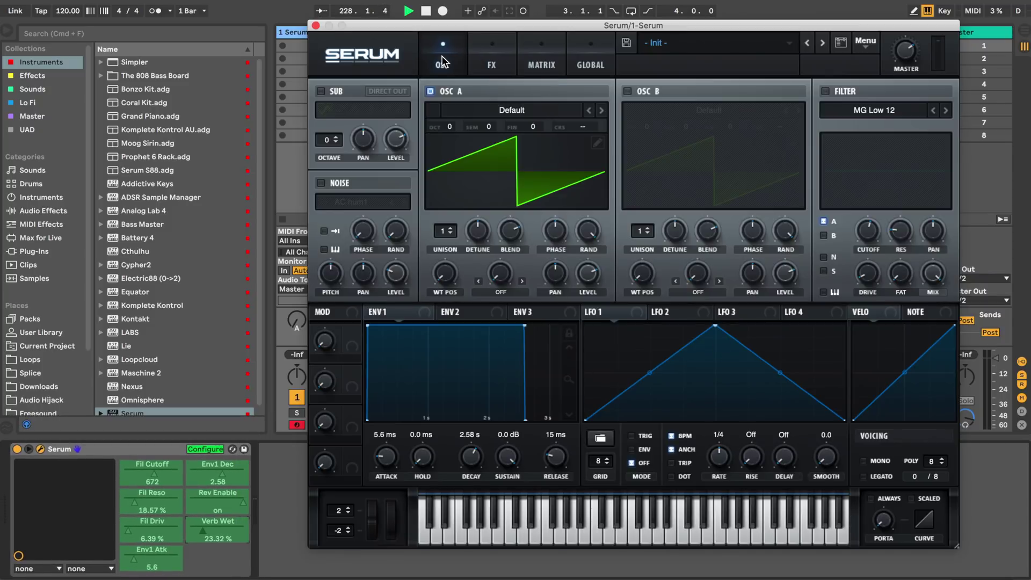
pyautogui.moveTo(360, 235)
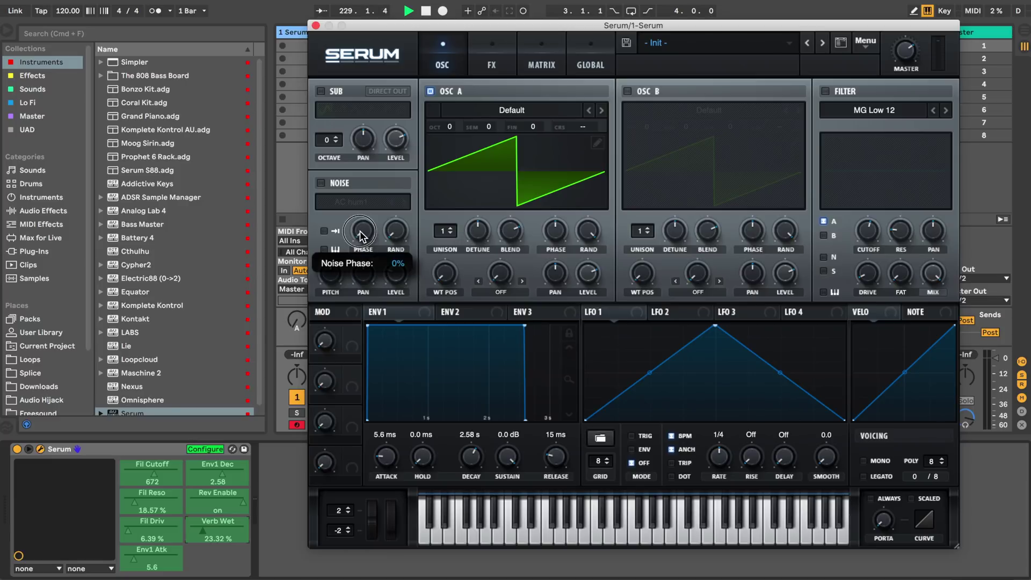
pyautogui.moveTo(359, 208); pyautogui.dragTo(359, 207)
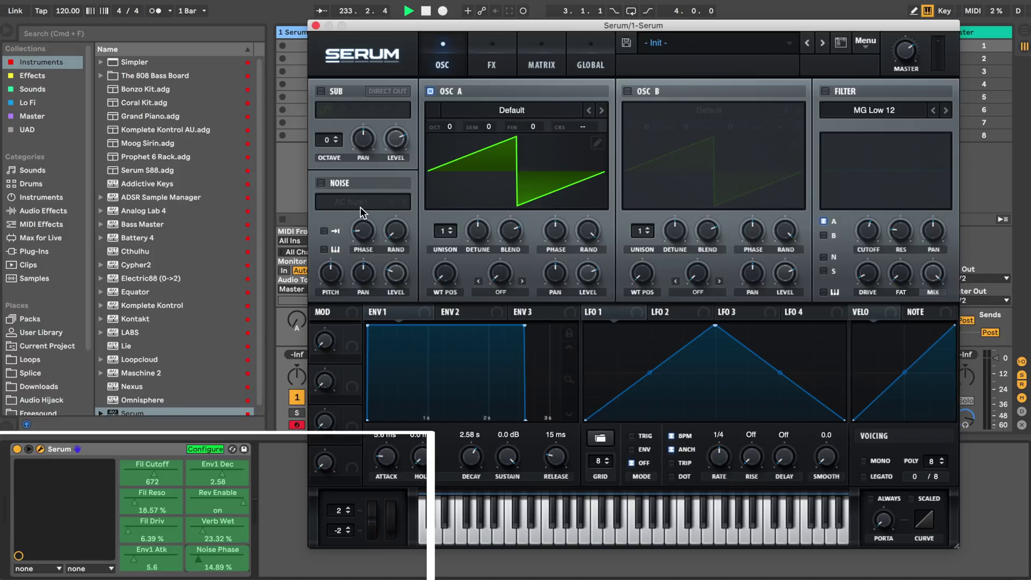
pyautogui.click(223, 446)
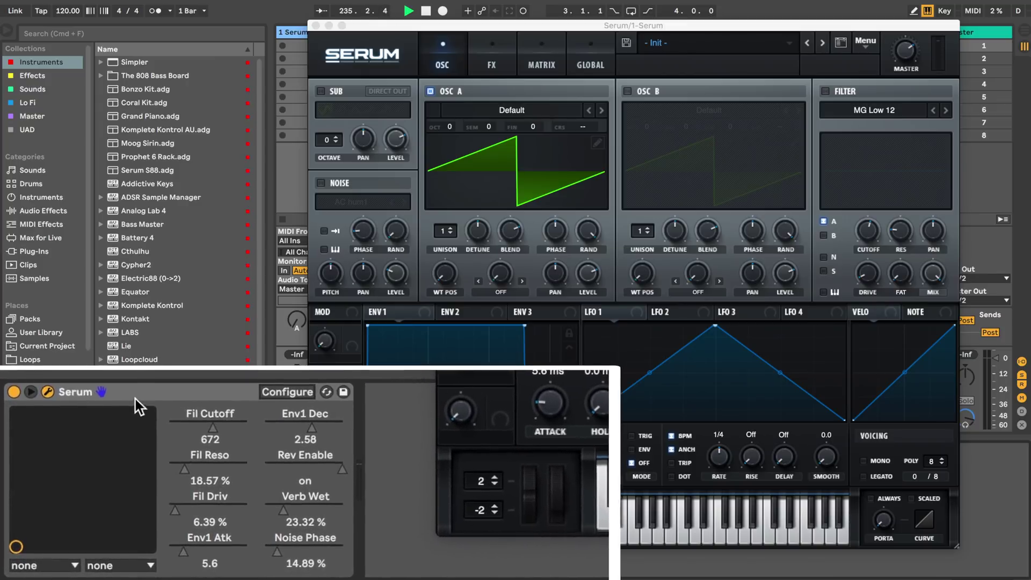
# Group Serum into an Instrument Rack, show its eight macro knobs, and move Serum's window aside
pyautogui.rightClick(140, 376)
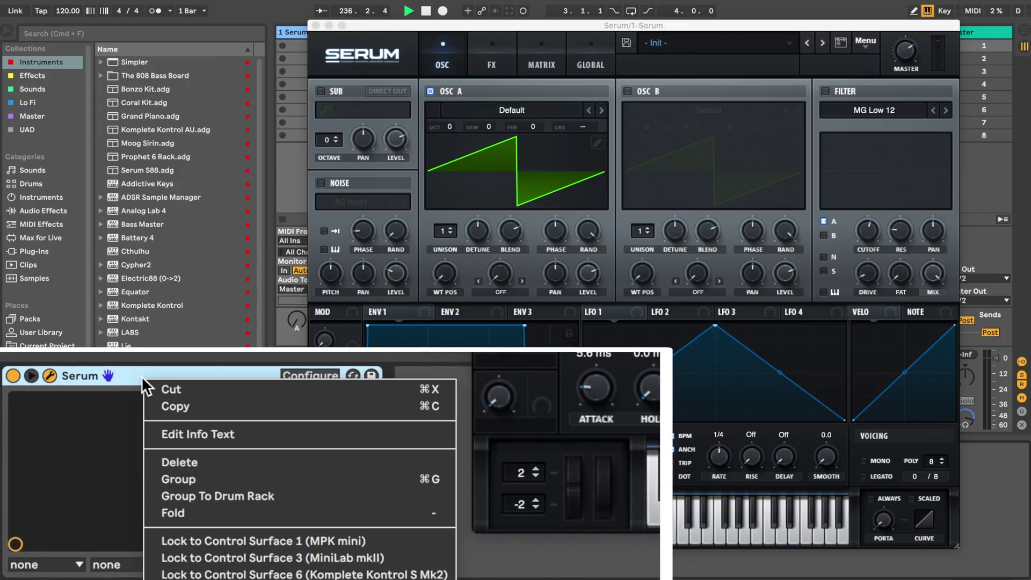
pyautogui.click(255, 478)
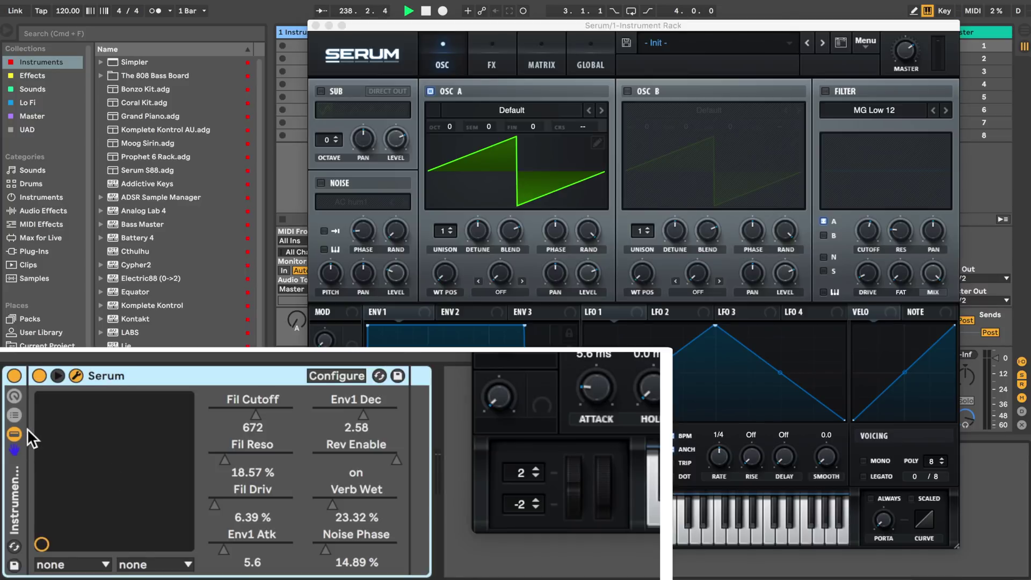
pyautogui.click(15, 398)
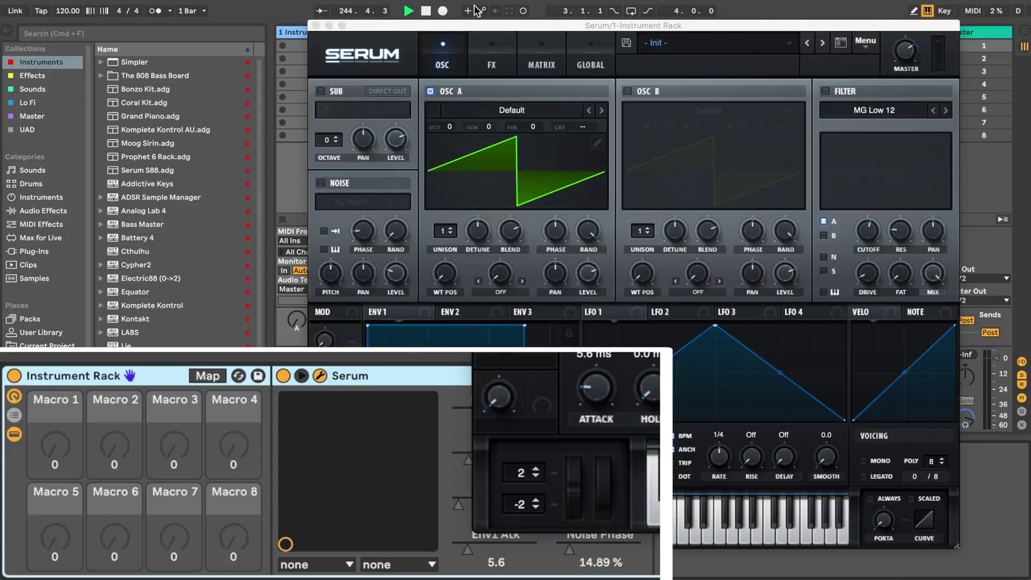
pyautogui.moveTo(466, 26); pyautogui.dragTo(591, 21)
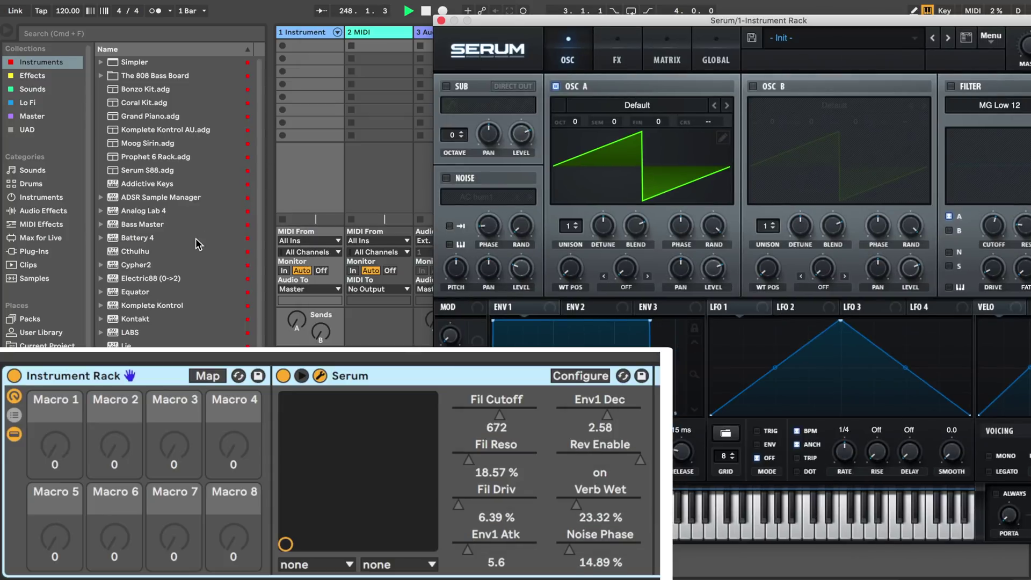
# Map Macros 1–8 to Fil Cutoff, Fil Reso, Fil Driv, Env1 Atk, Env1 Dec, Rev Enable, Verb Wet, Noise Phase
pyautogui.click(208, 376)
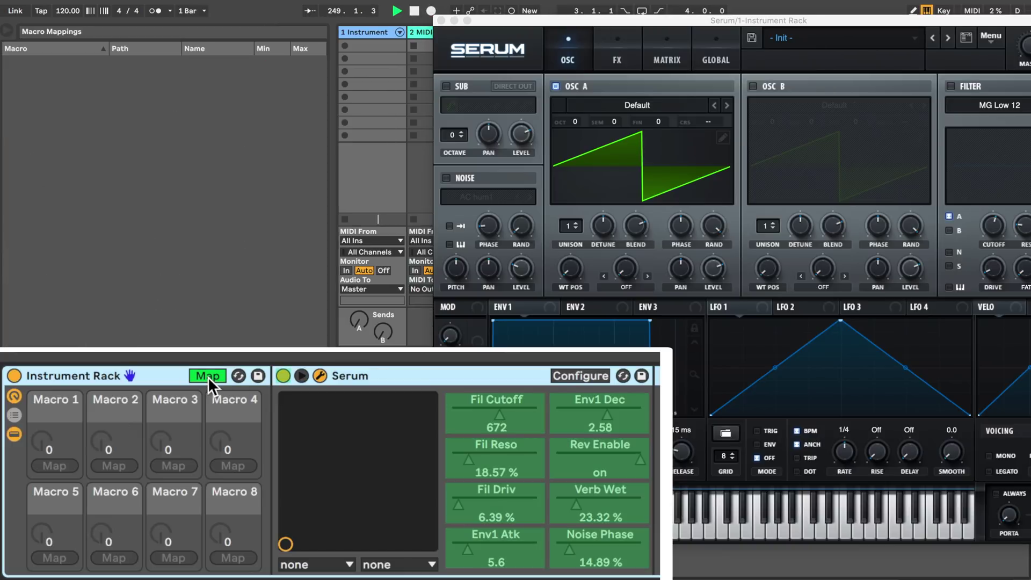
pyautogui.click(66, 465)
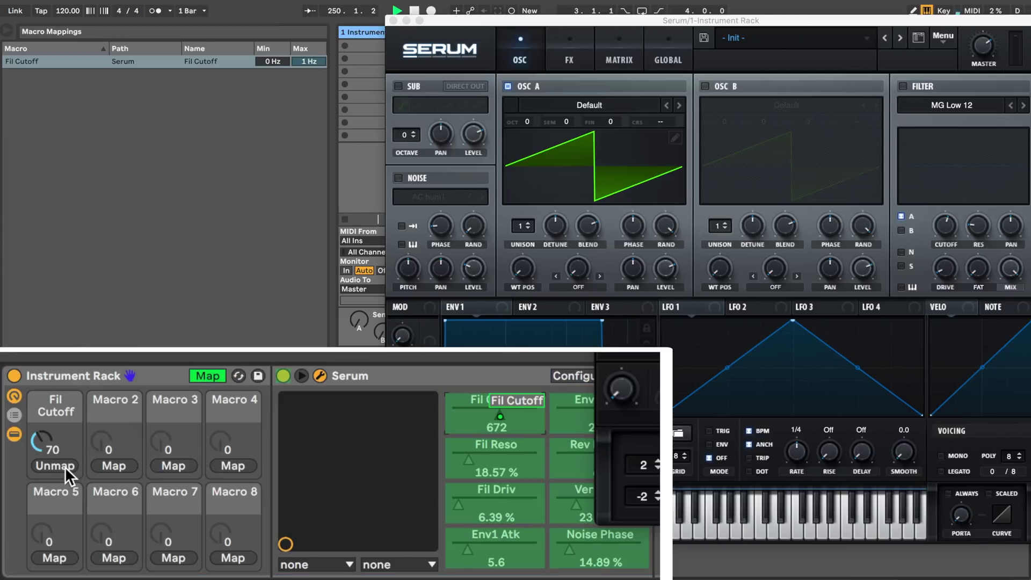
pyautogui.click(125, 466)
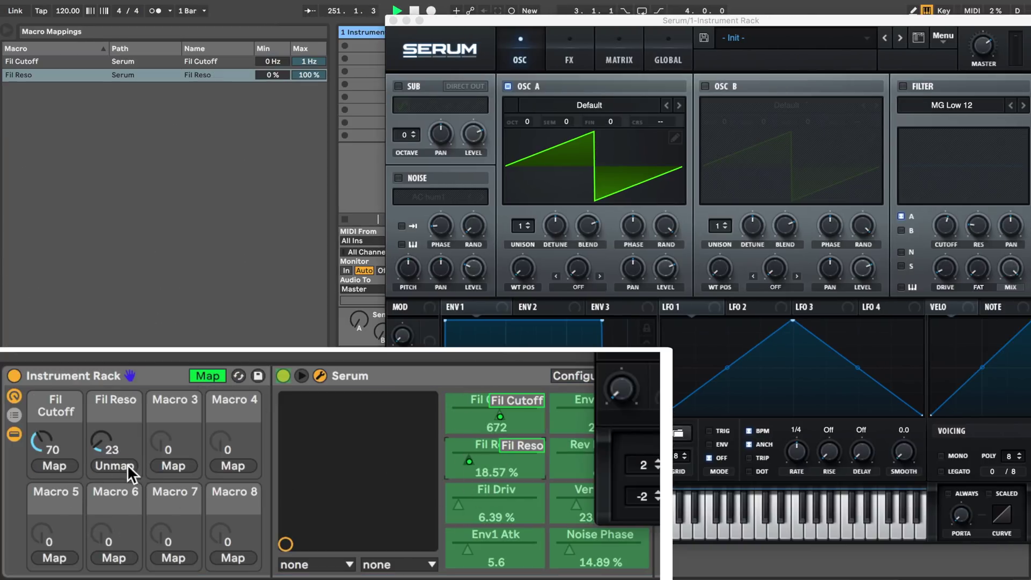
pyautogui.click(191, 465)
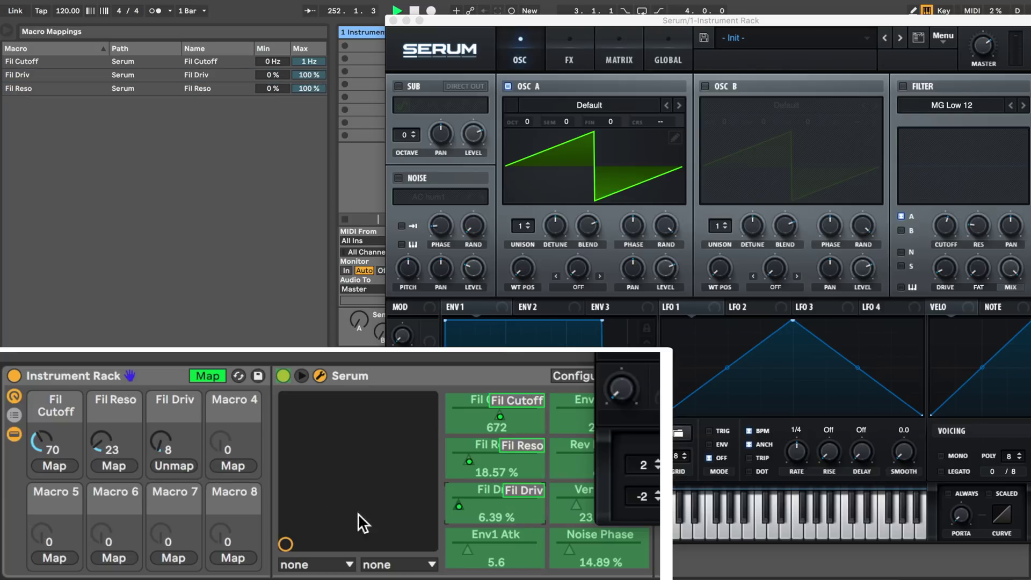
pyautogui.click(245, 465)
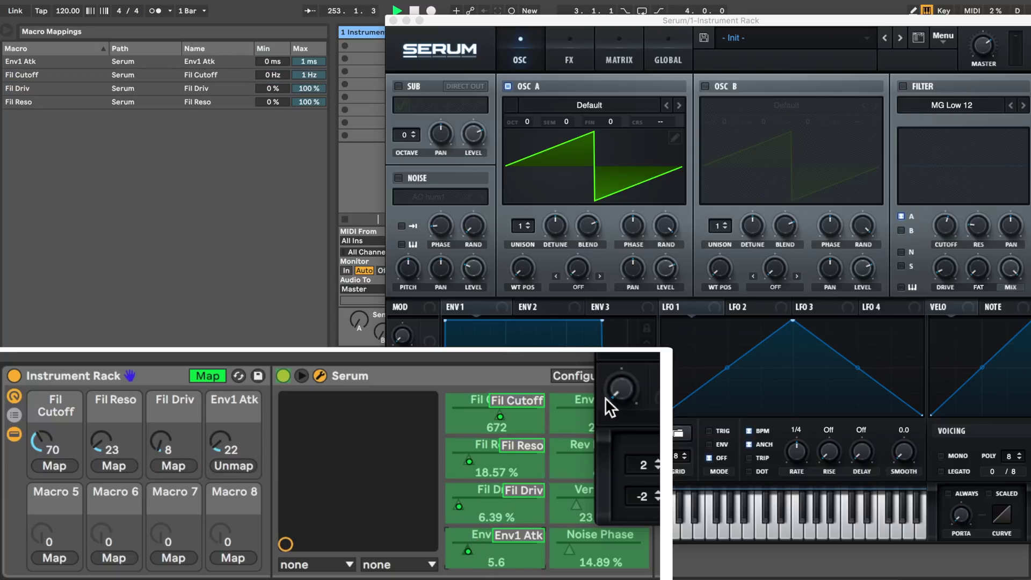
pyautogui.click(53, 559)
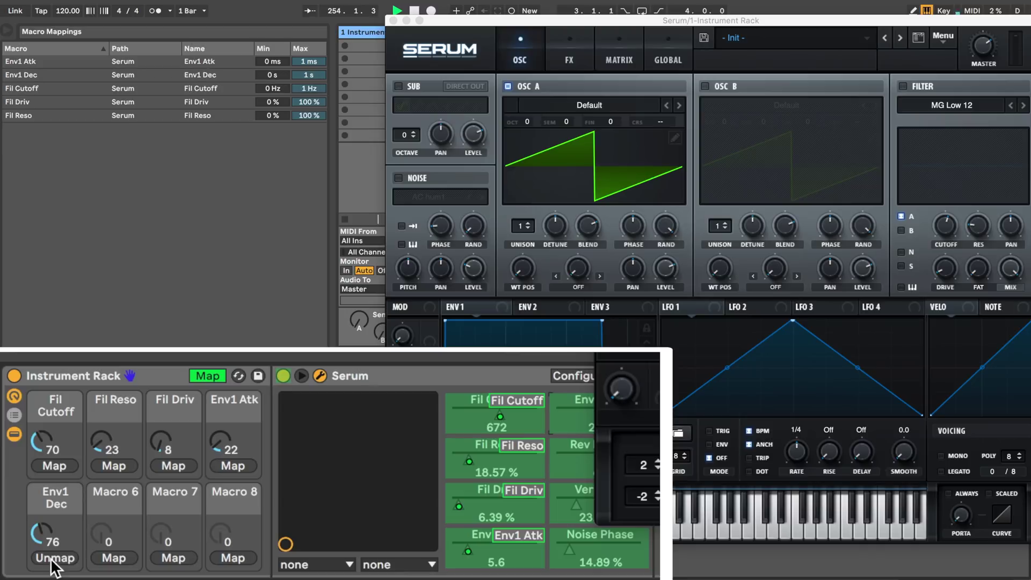
pyautogui.click(114, 559)
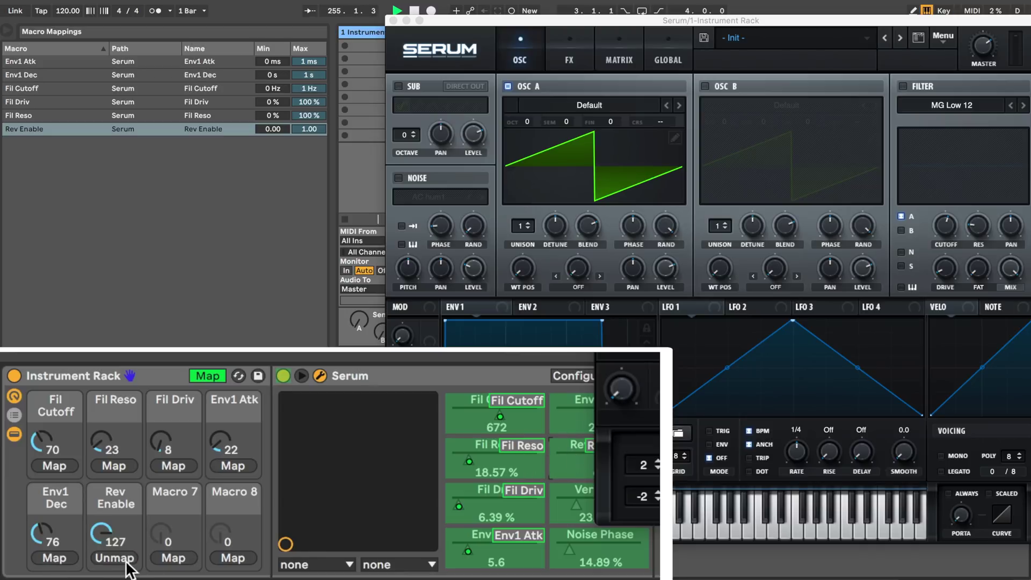
pyautogui.click(173, 558)
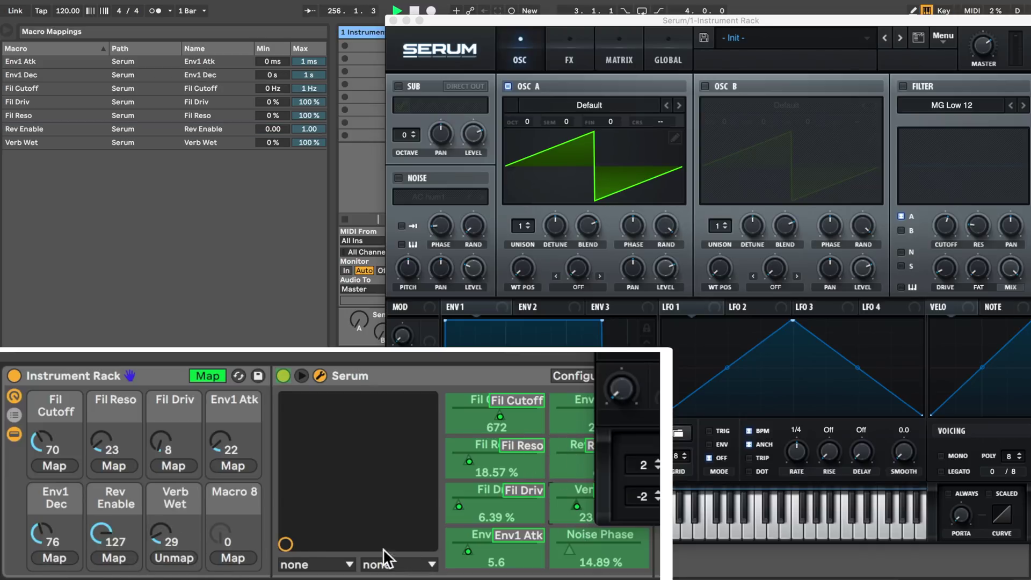
pyautogui.click(232, 558)
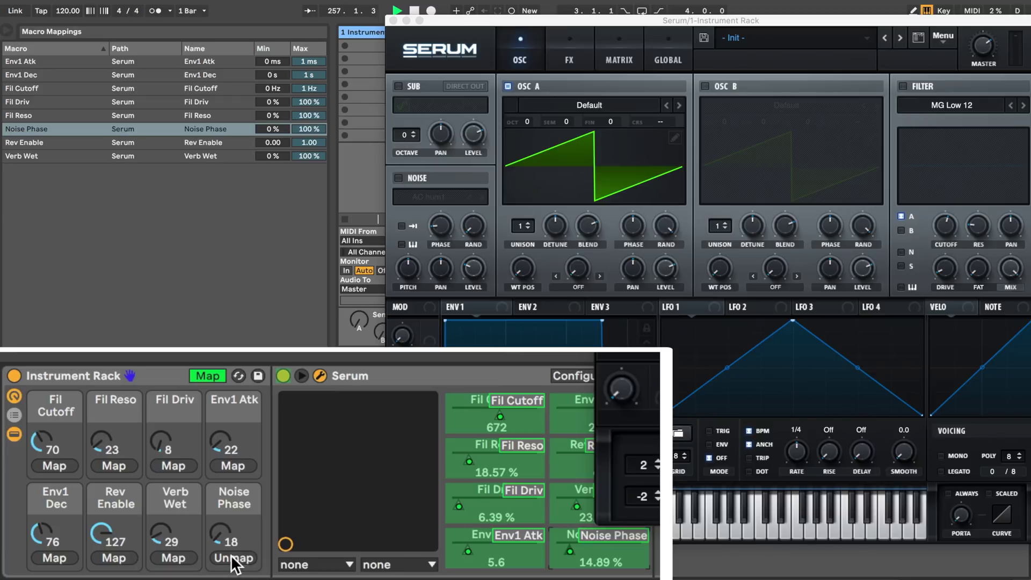
pyautogui.click(217, 373)
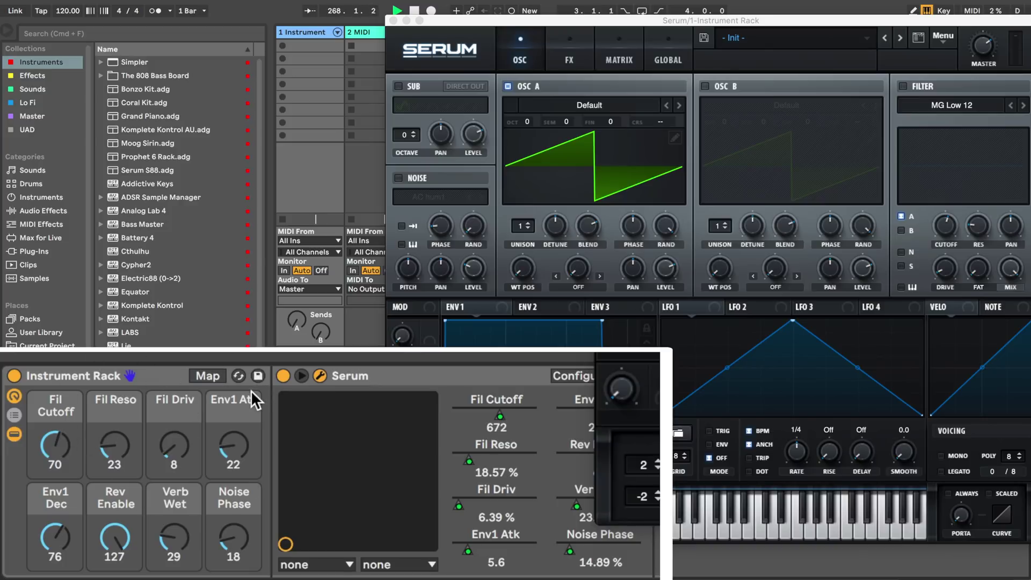
# Save the rack as a preset named 'Serum Minilab Control'
pyautogui.click(258, 376)
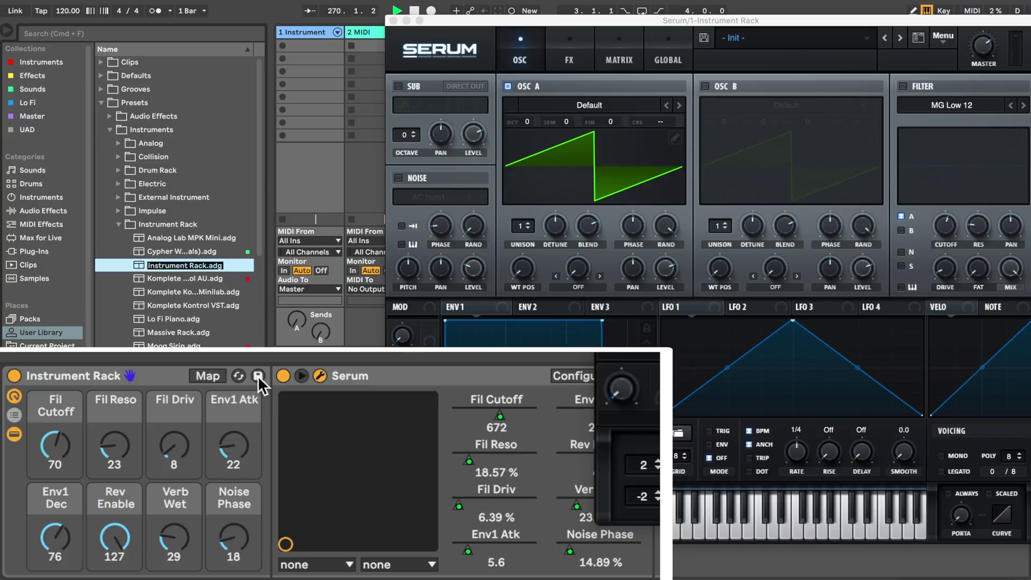
pyautogui.write('Serum Minila')
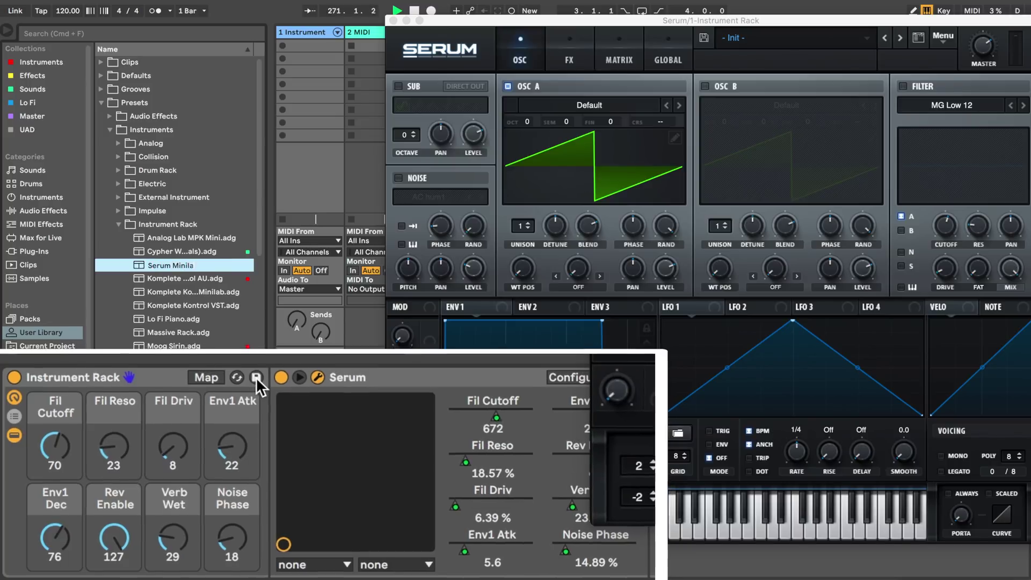
pyautogui.write('b Control')
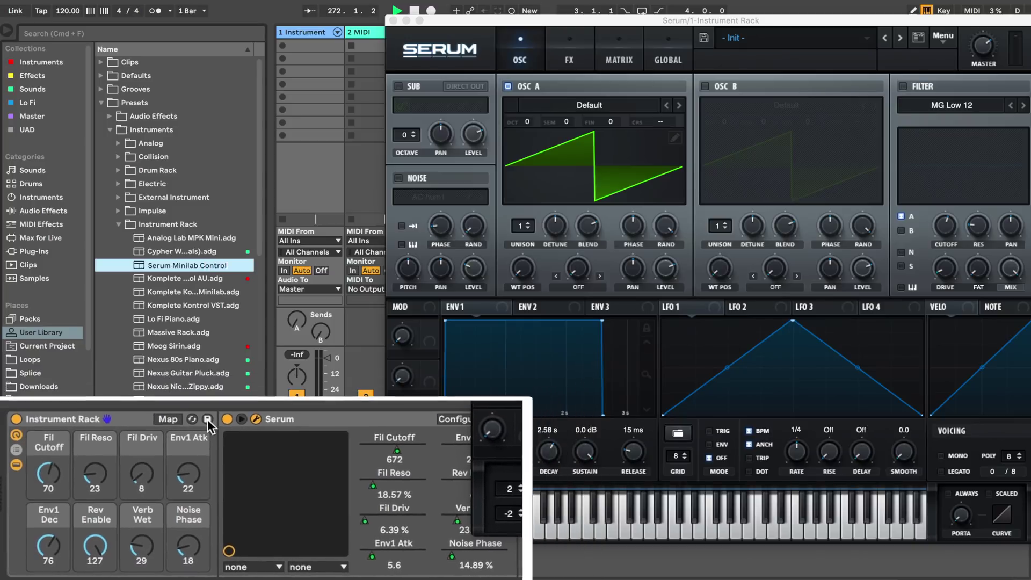
pyautogui.press('Return')
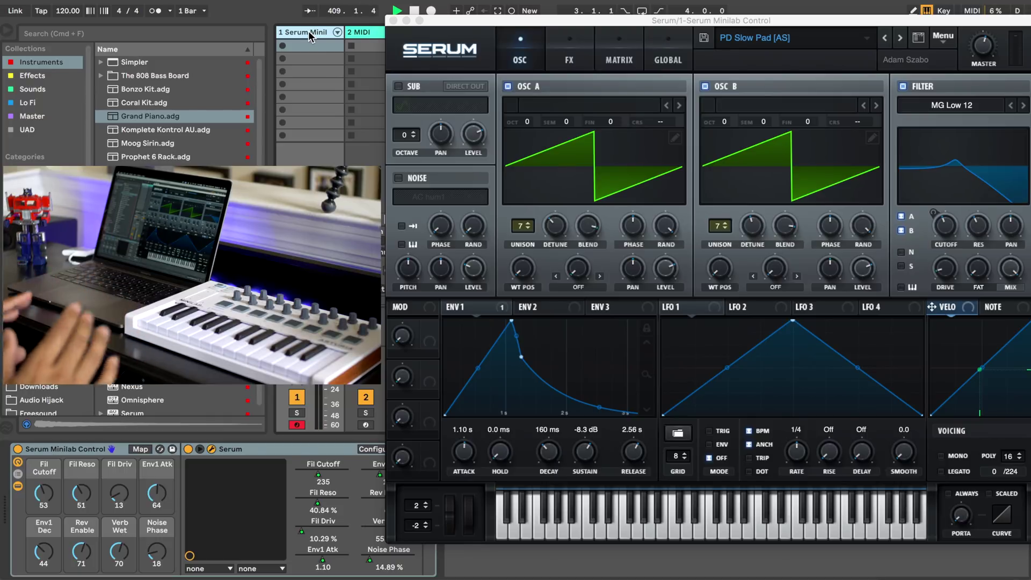
# Open Live's File menu to close the current set
pyautogui.click(86, 4)
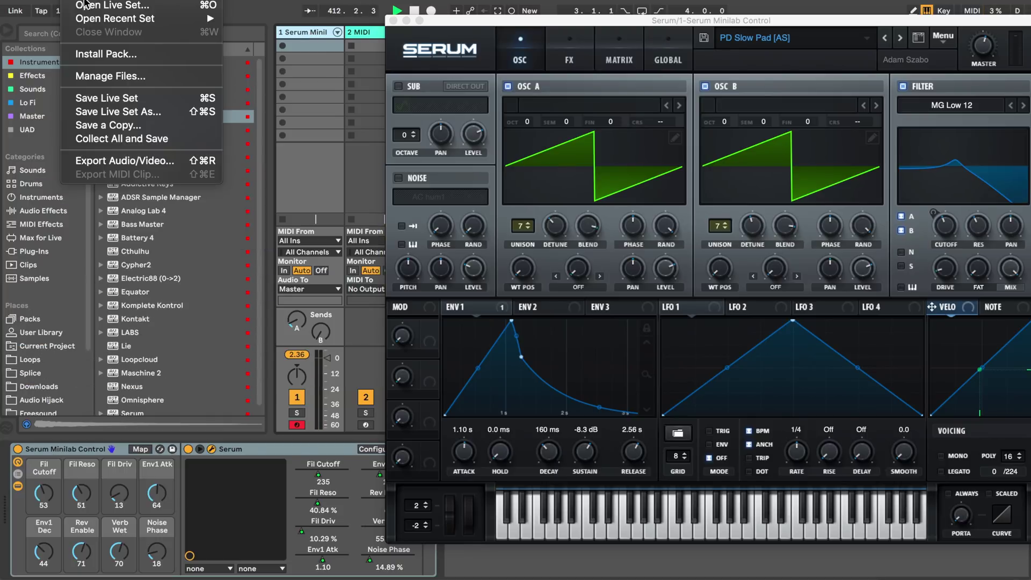
# Start a new set without saving and load Serum Minilab Control.adg from Instrument Rack presets onto track 1
pyautogui.click(86, 4)
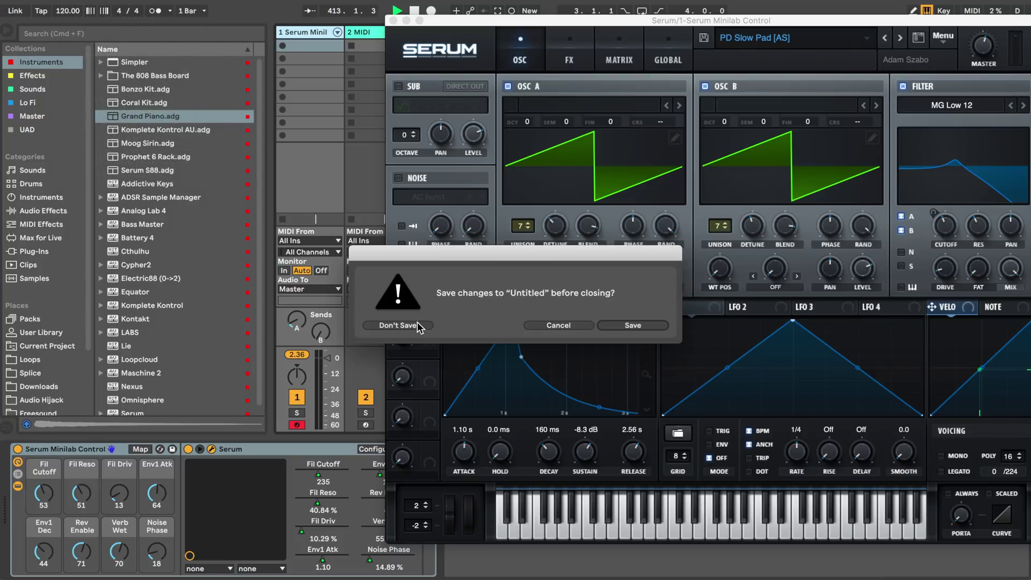
pyautogui.click(418, 325)
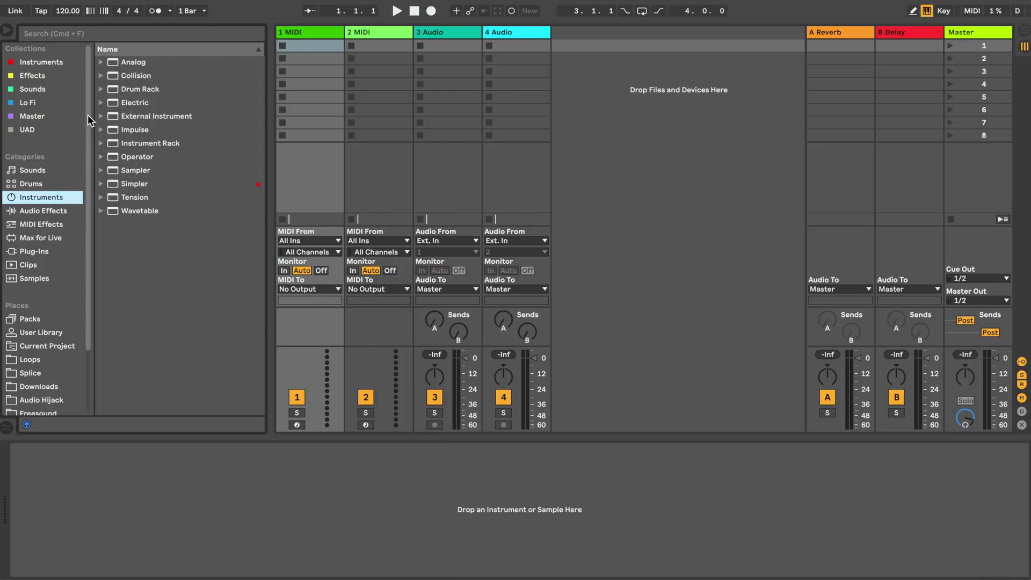
pyautogui.click(101, 143)
pyautogui.scroll(-8, 191, 231)
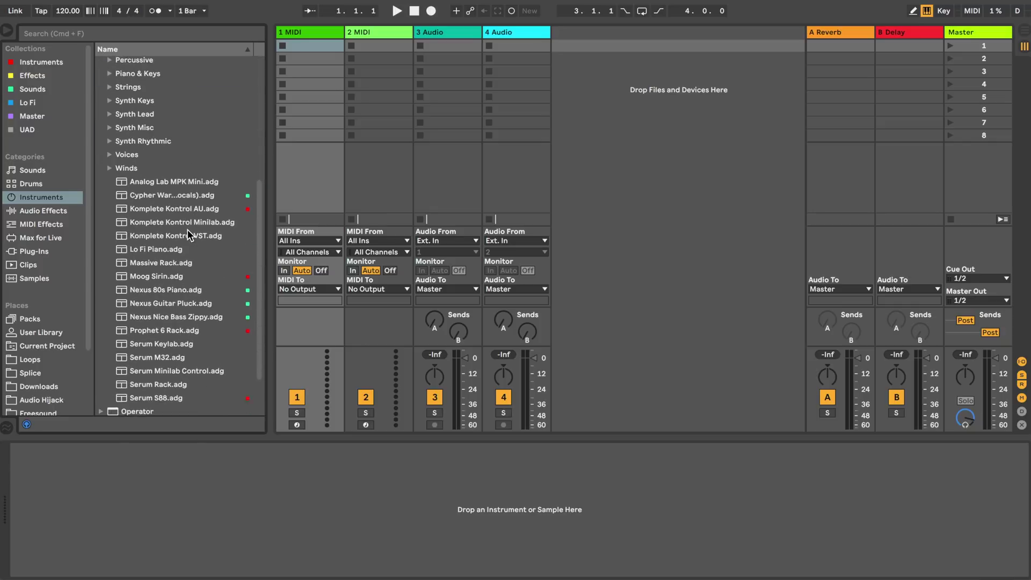
pyautogui.doubleClick(194, 343)
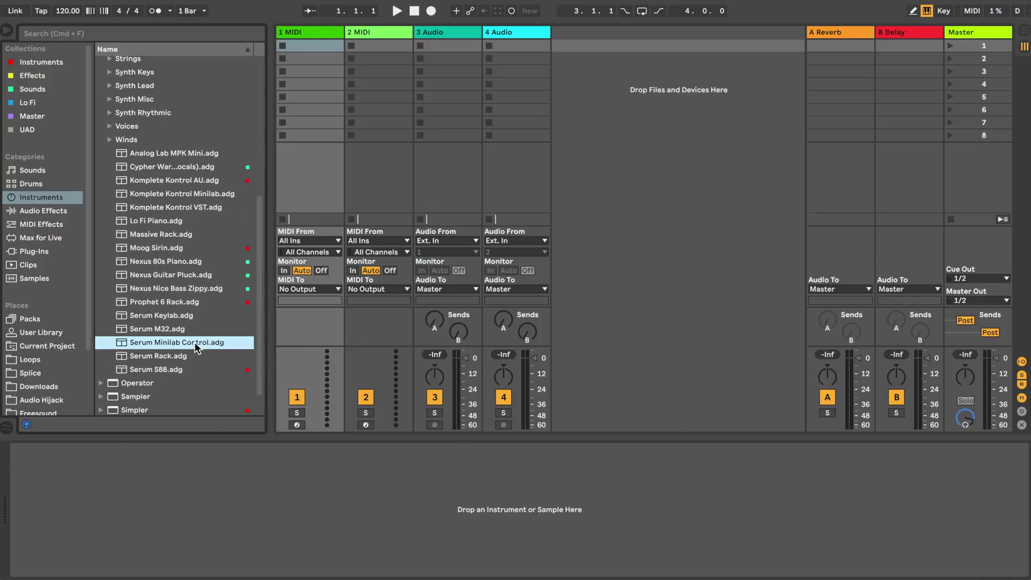